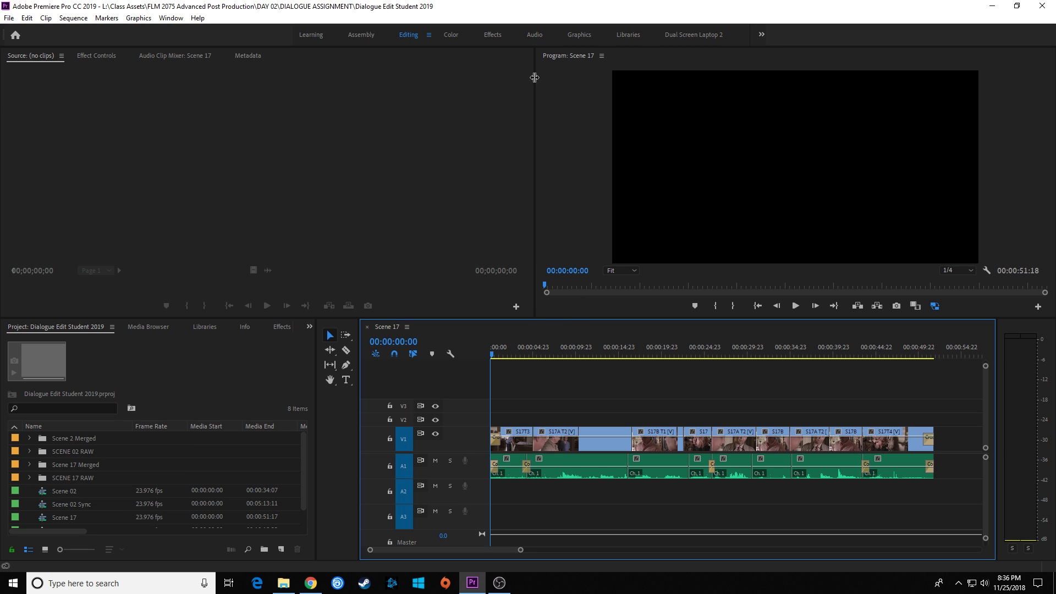
- Switch to the Audio workspace with the mixers, History and Essential Sound panels
left_click(535, 36)
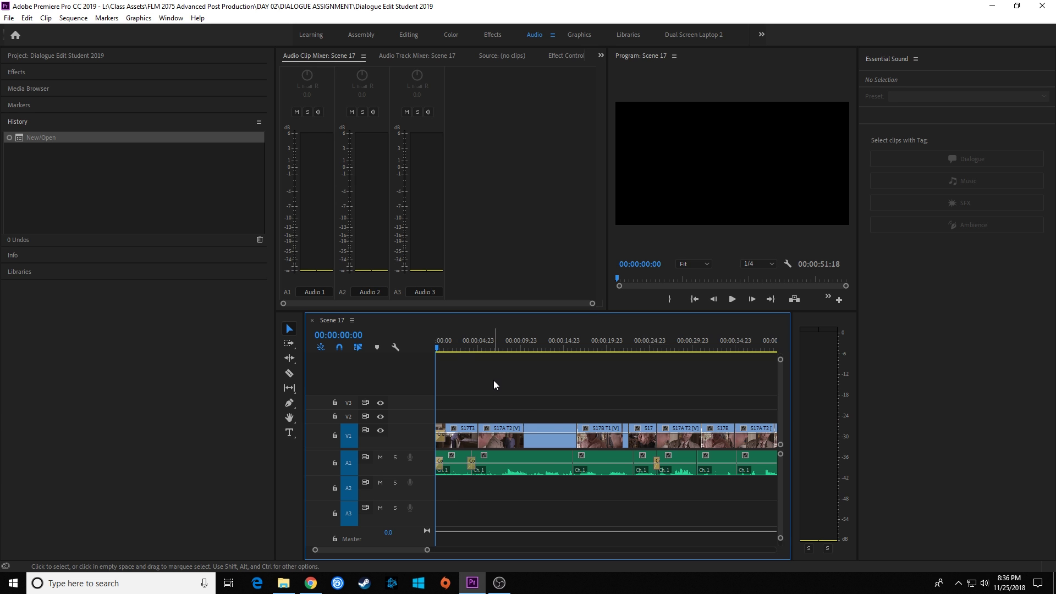
- Fit the whole Scene 17 sequence in the timeline and play its opening
key("minus")
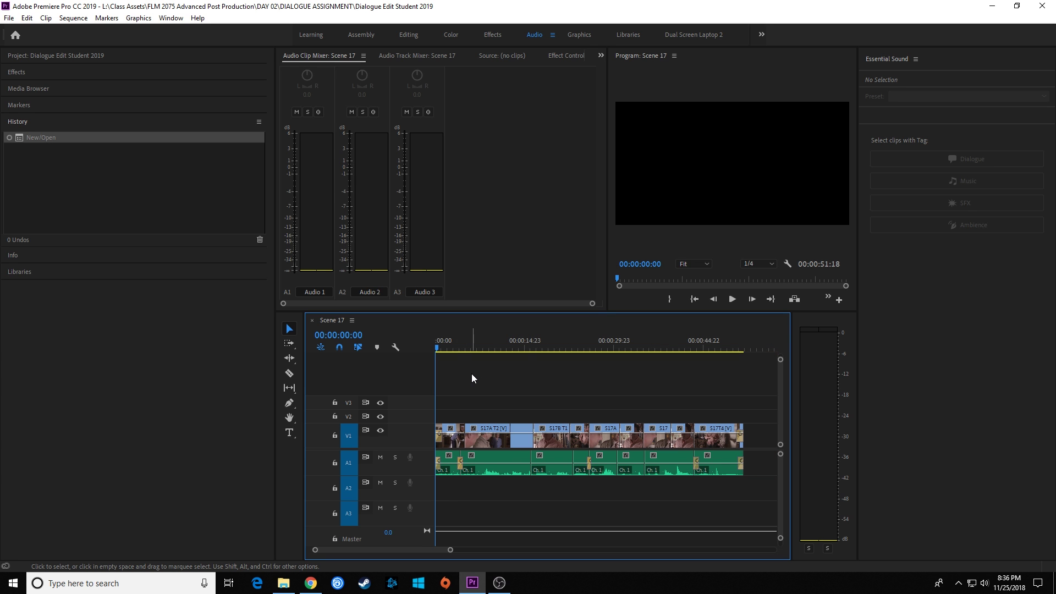
key("space")
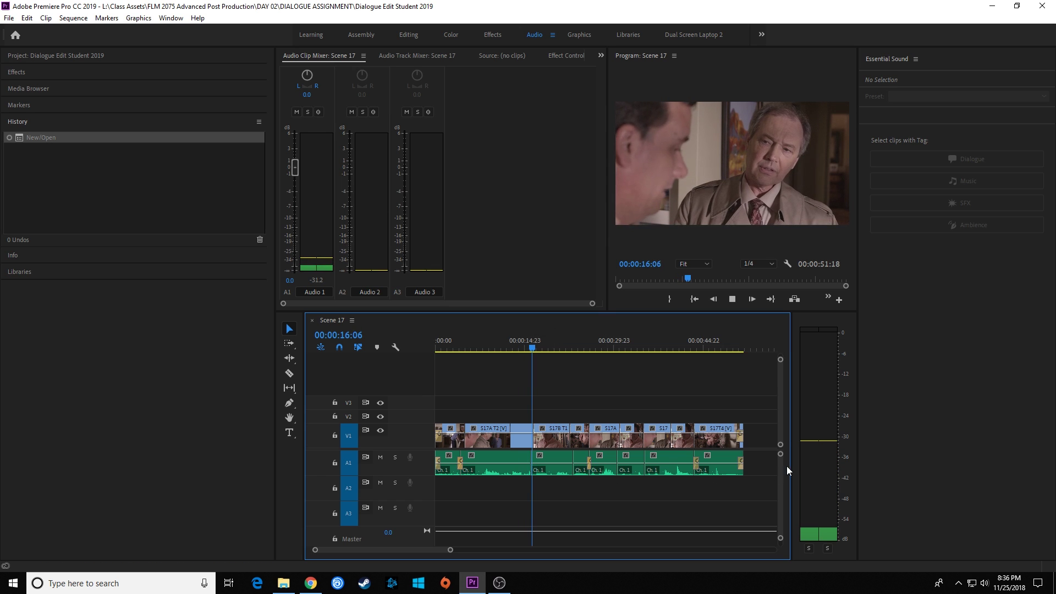
key("space")
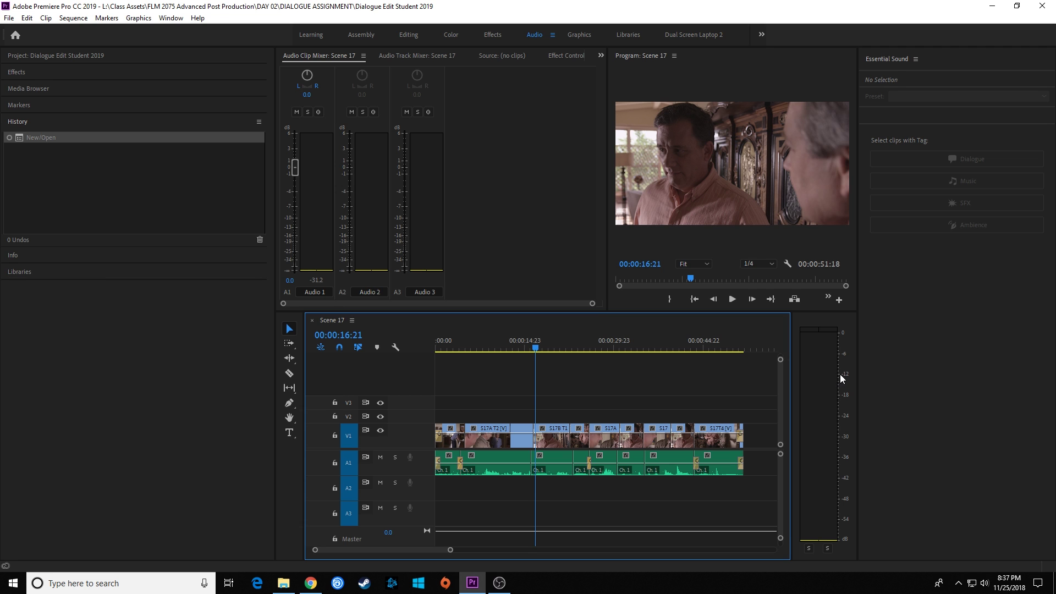
- Replay the dialogue from about 7 s to 00:00:09:10 and select the S17A T2 clip
left_click(478, 348)
key("space")
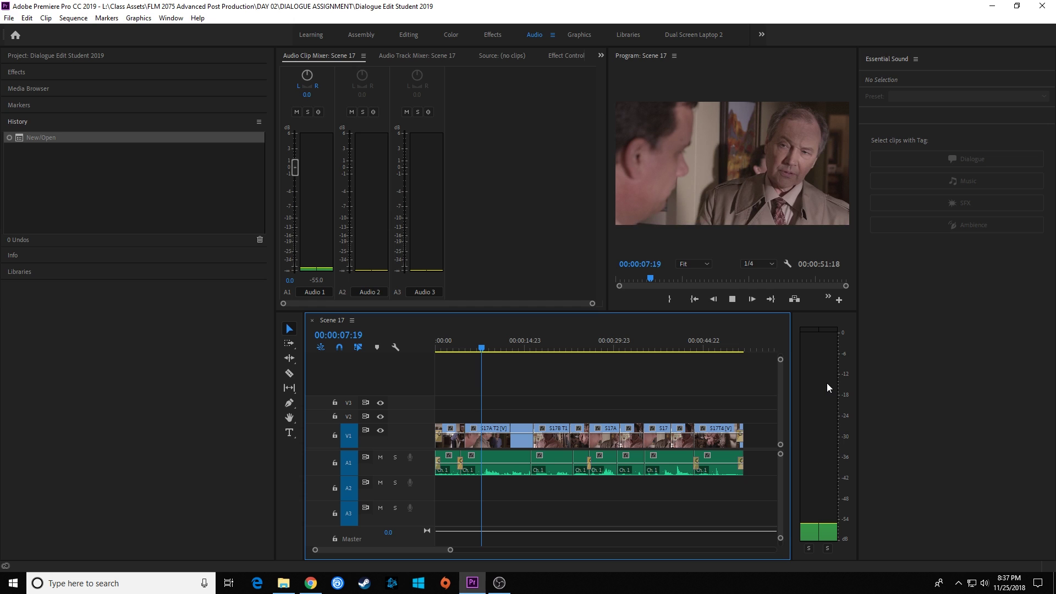
key("space")
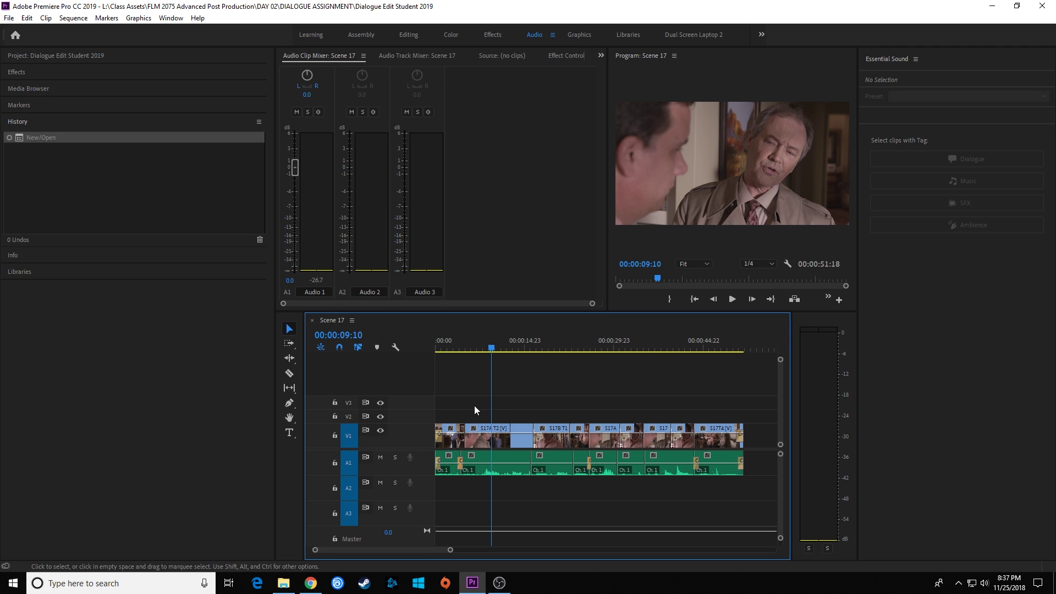
left_click(502, 456)
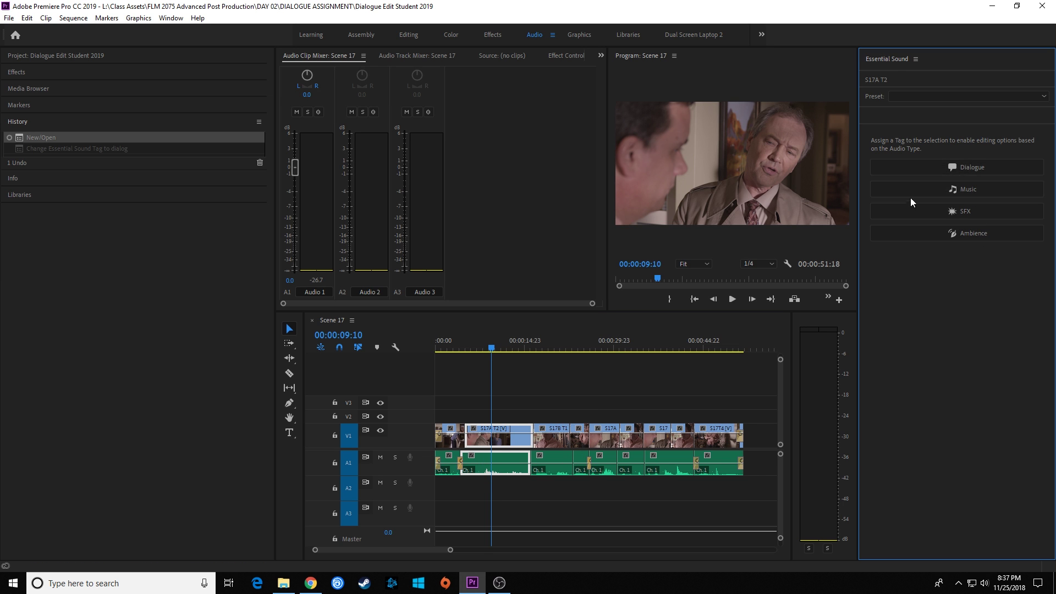
- Assign the Dialogue audio type to S17A T2 in Essential Sound
left_click(952, 169)
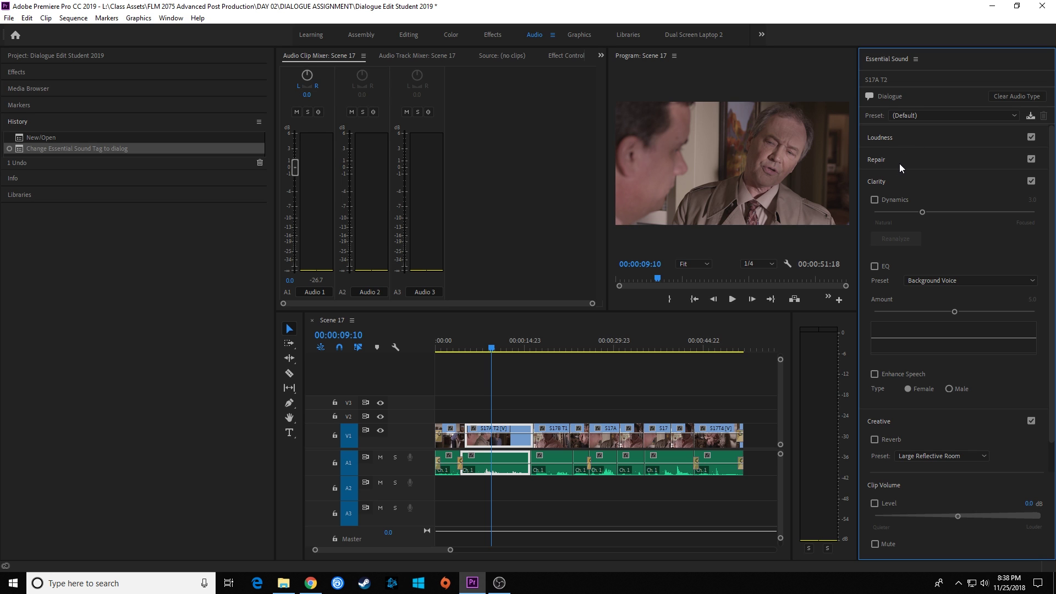
- Play more of S17A T2 from 00:00:09:10, then auto-match its loudness to -23.00 LUFS
left_click(512, 356)
key("space")
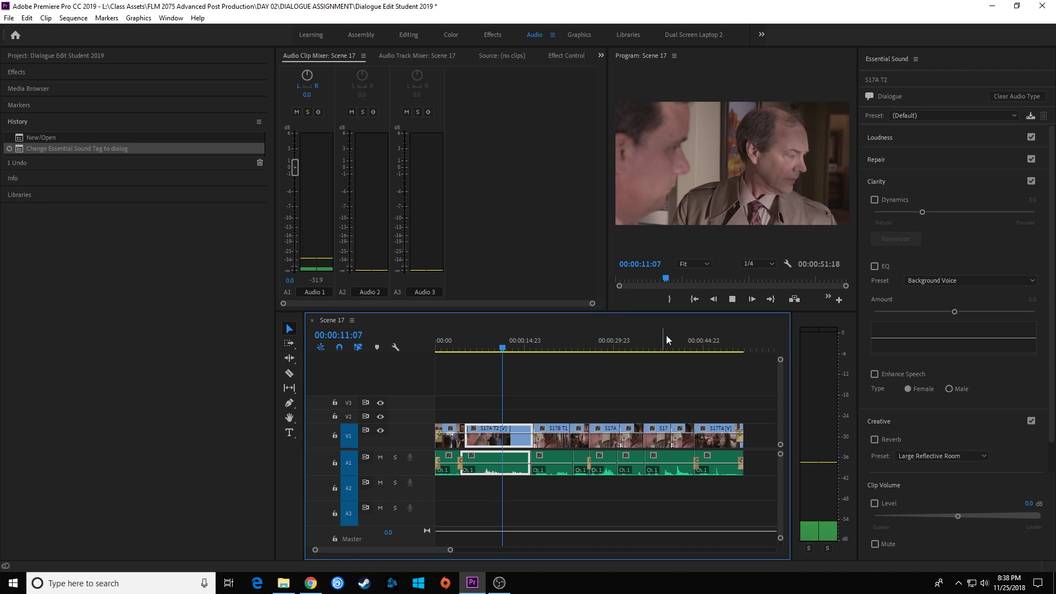
key("space")
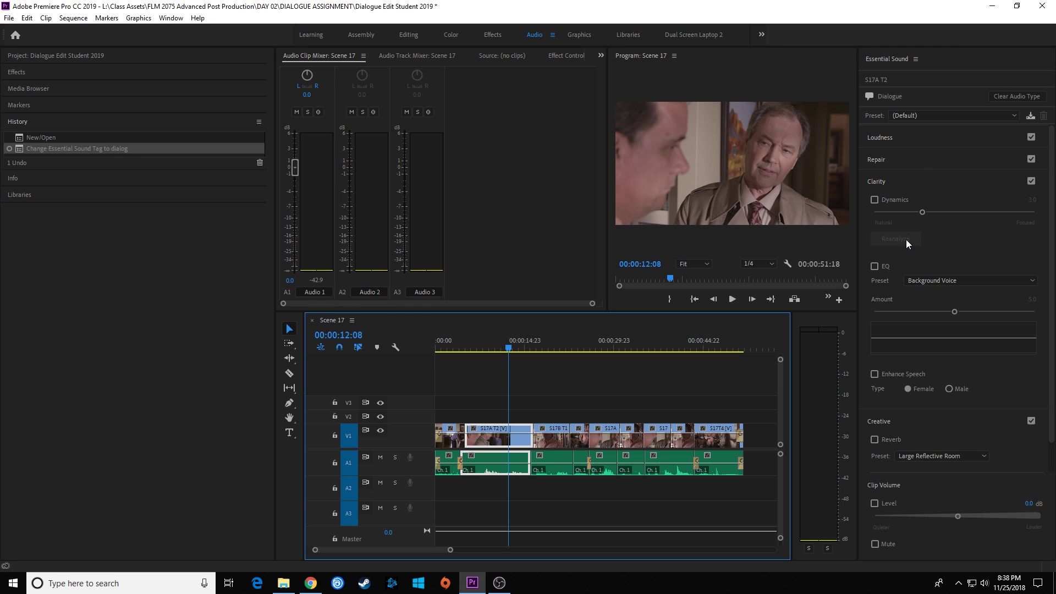
left_click(926, 139)
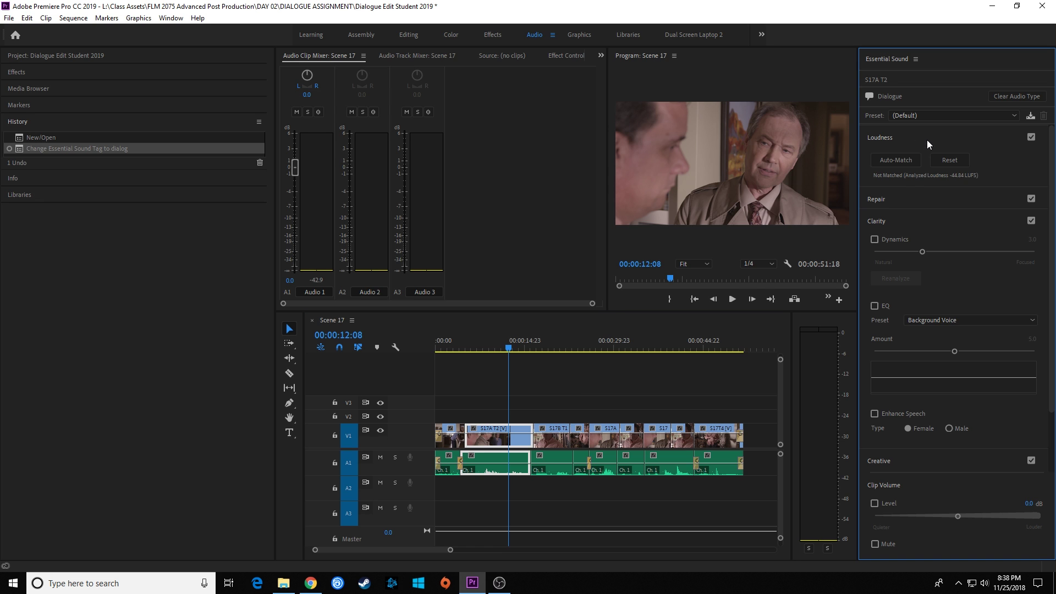
left_click(902, 163)
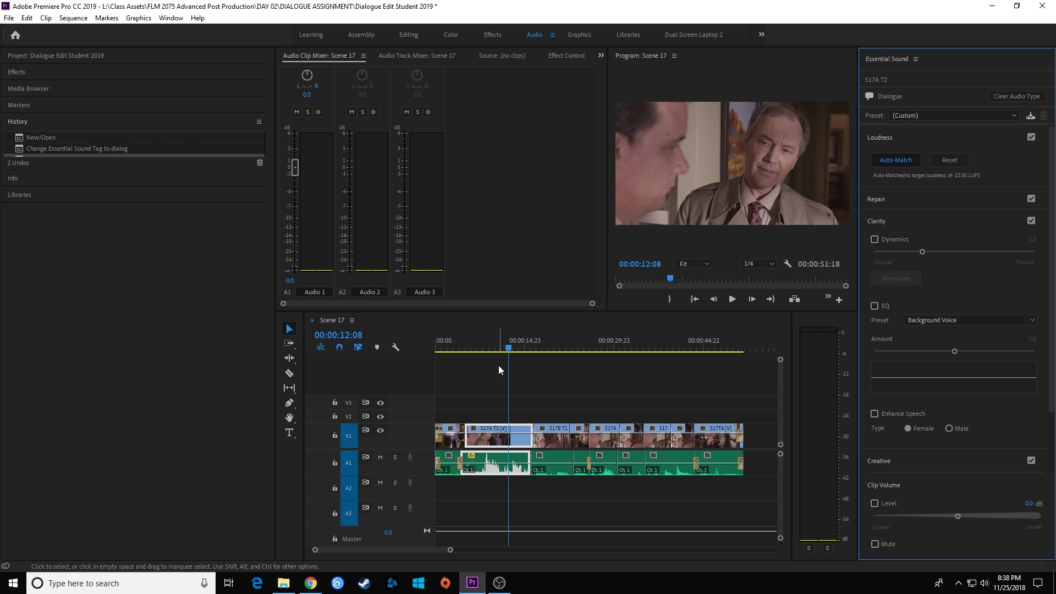
- Review the loudness-matched dialogue twice from about 00:00:07:19
left_click(483, 343)
key("space")
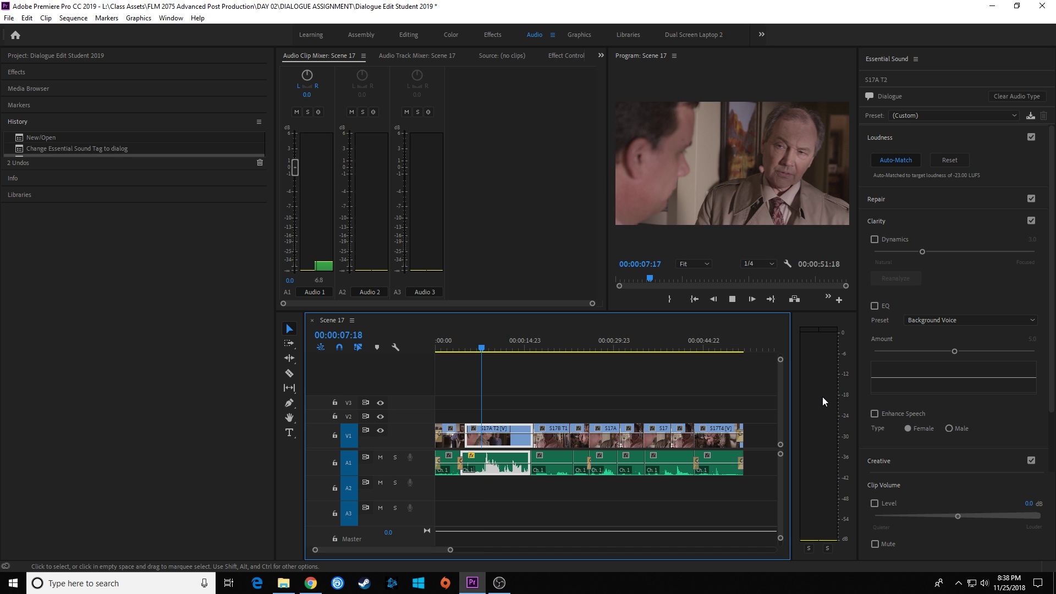
key("space")
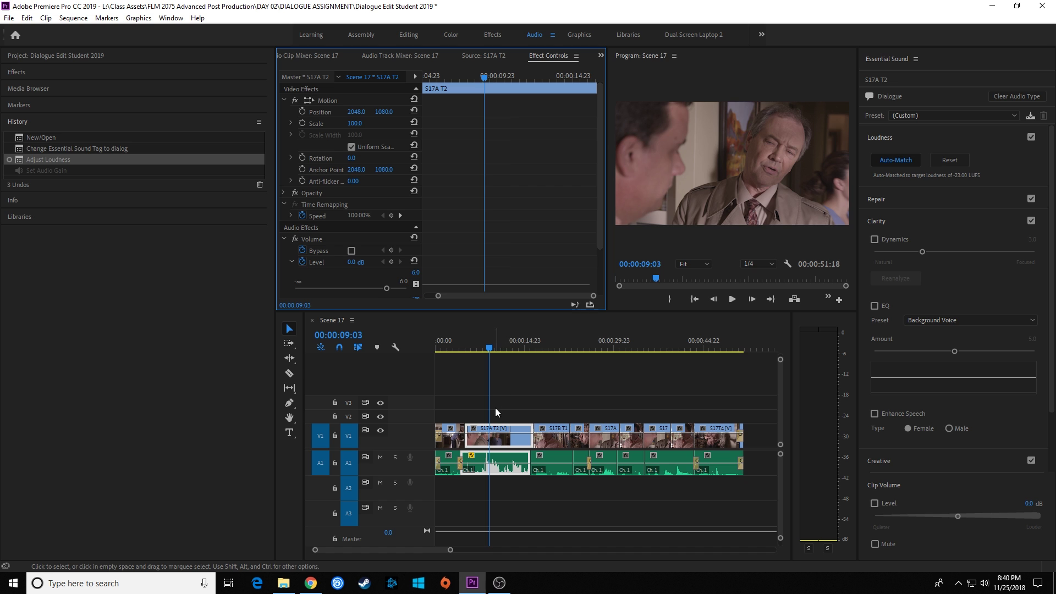
left_click(482, 345)
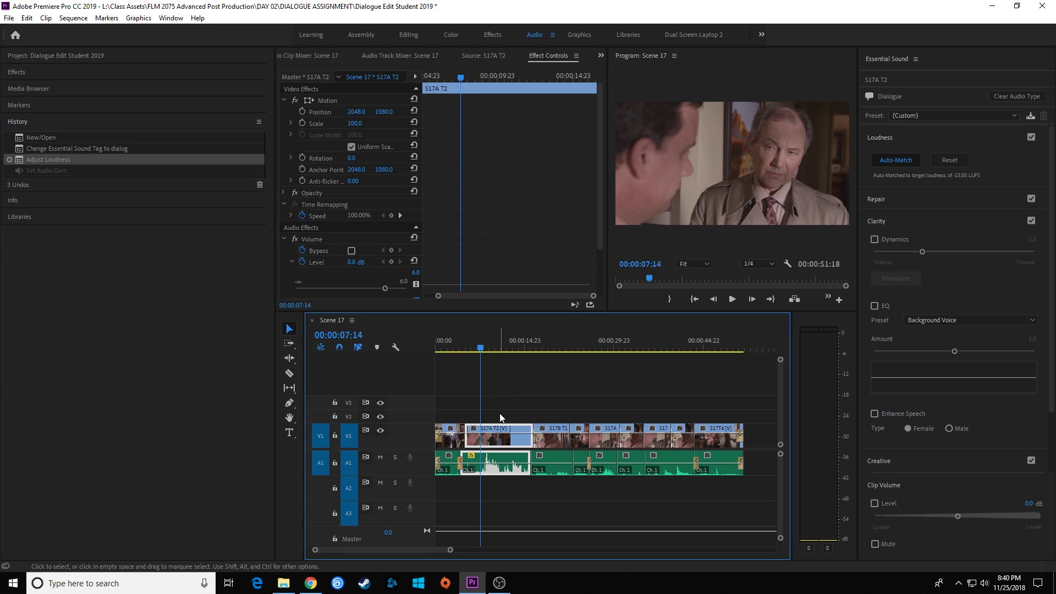
key("space")
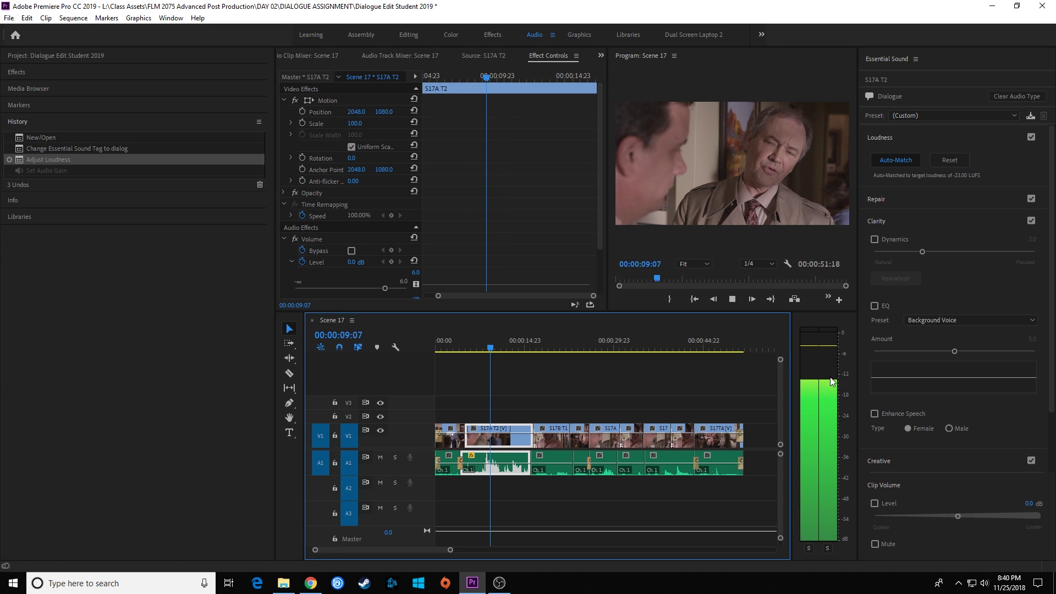
key("space")
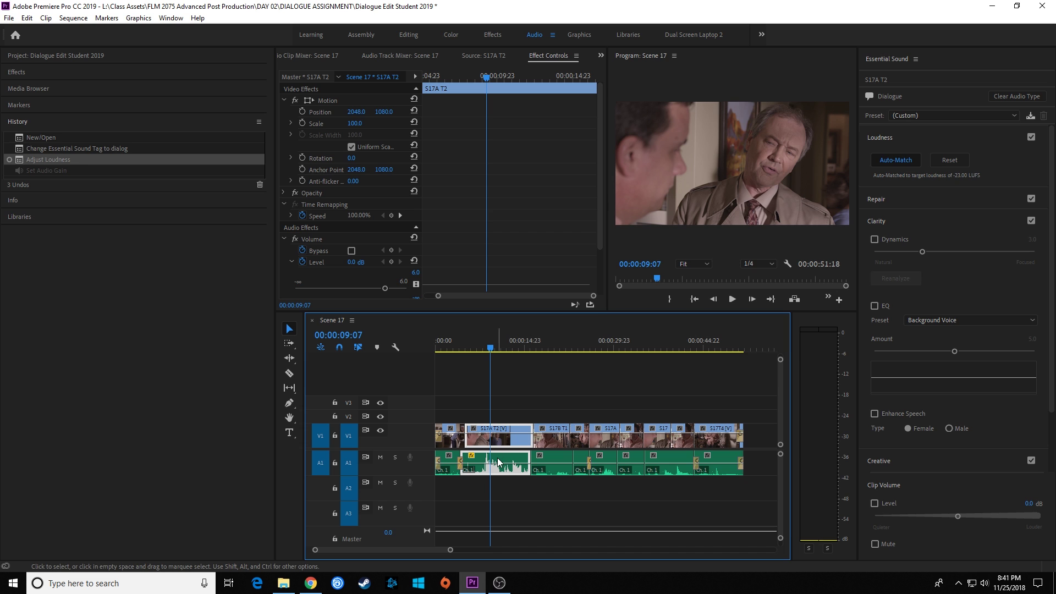
- Adjust S17A T2's gain by -3 dB and play it back from near the clip start
key("g")
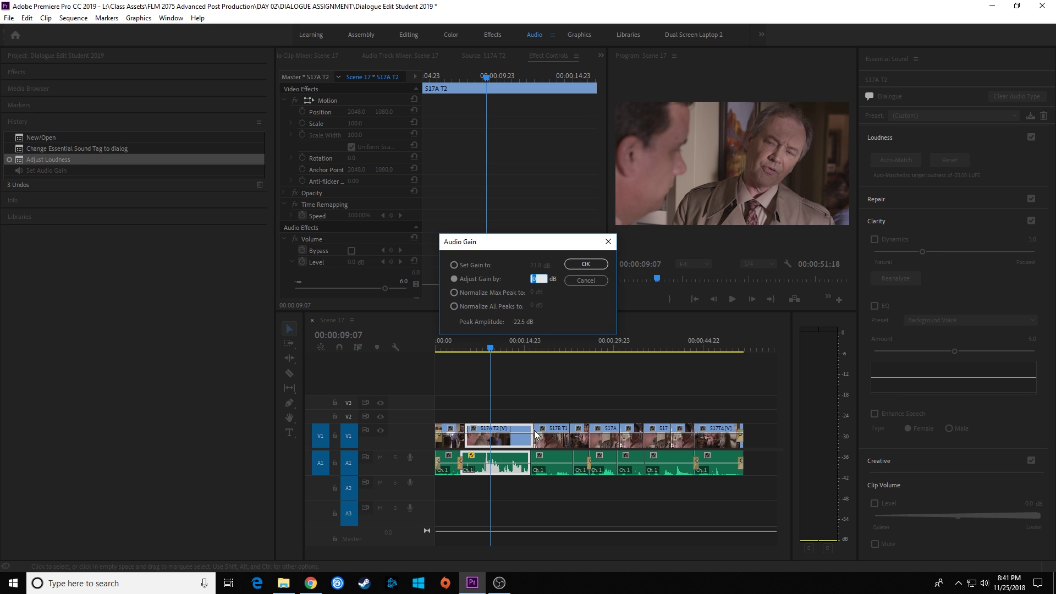
type("-3")
key("Return")
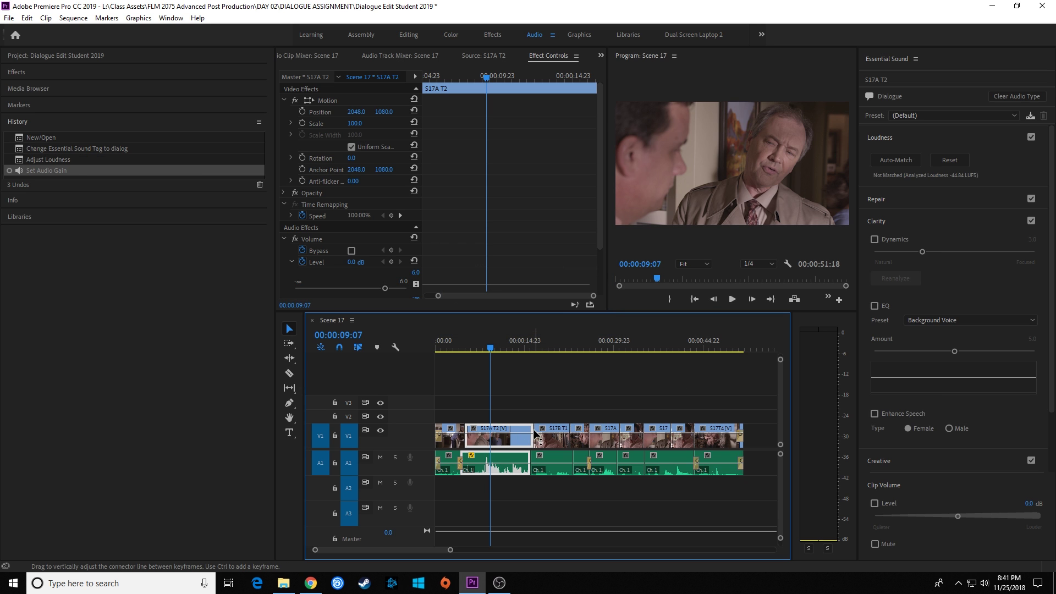
left_click(477, 348)
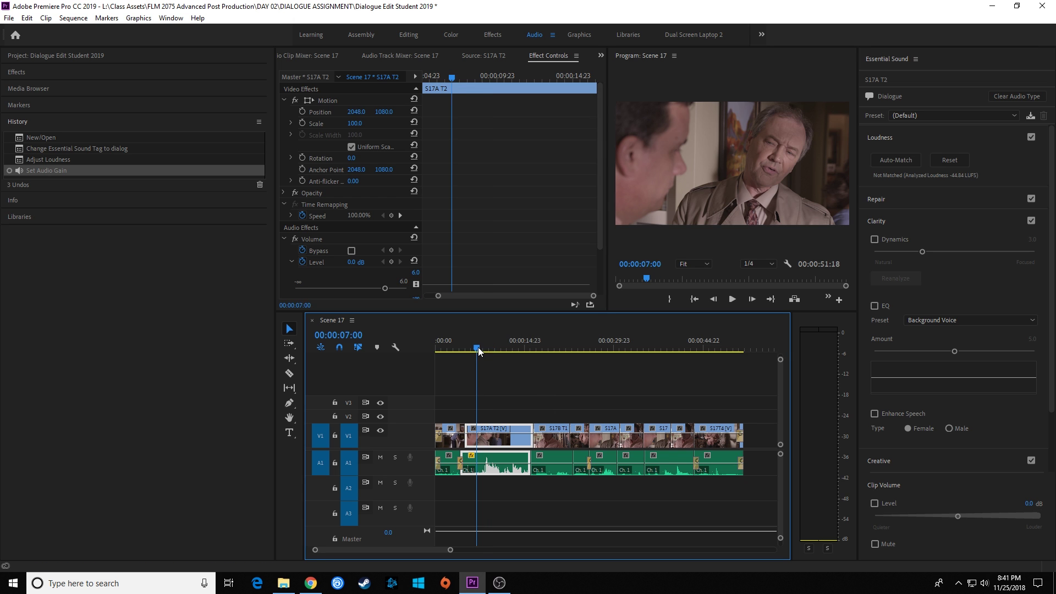
key("space")
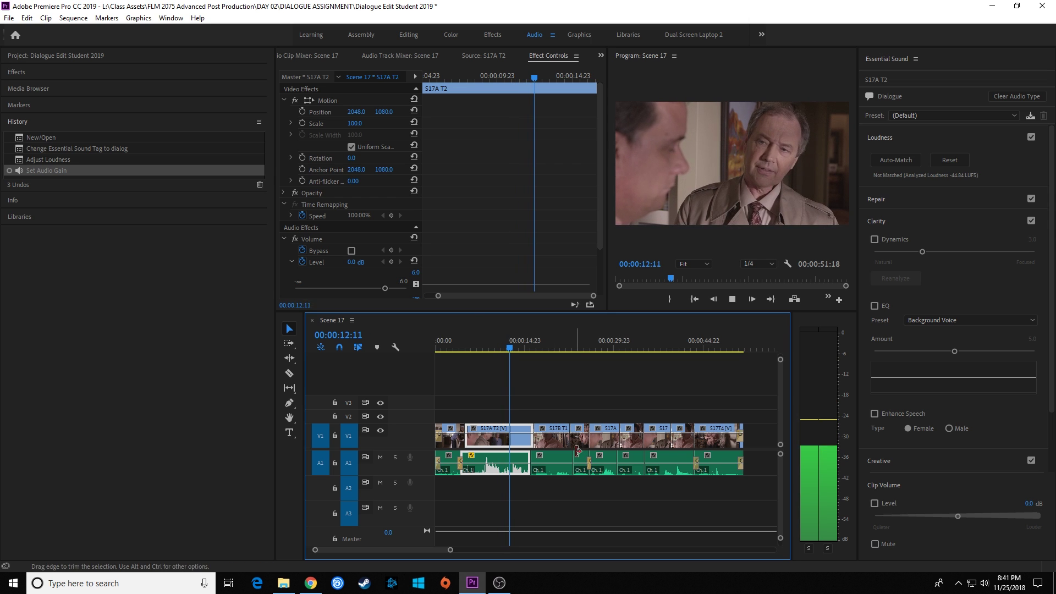
- Undo the -3 dB gain change, zoom in on S17A T2 and replay it from 00:00:08:03
key("space")
key("ctrl+z")
key("=")
key("=")
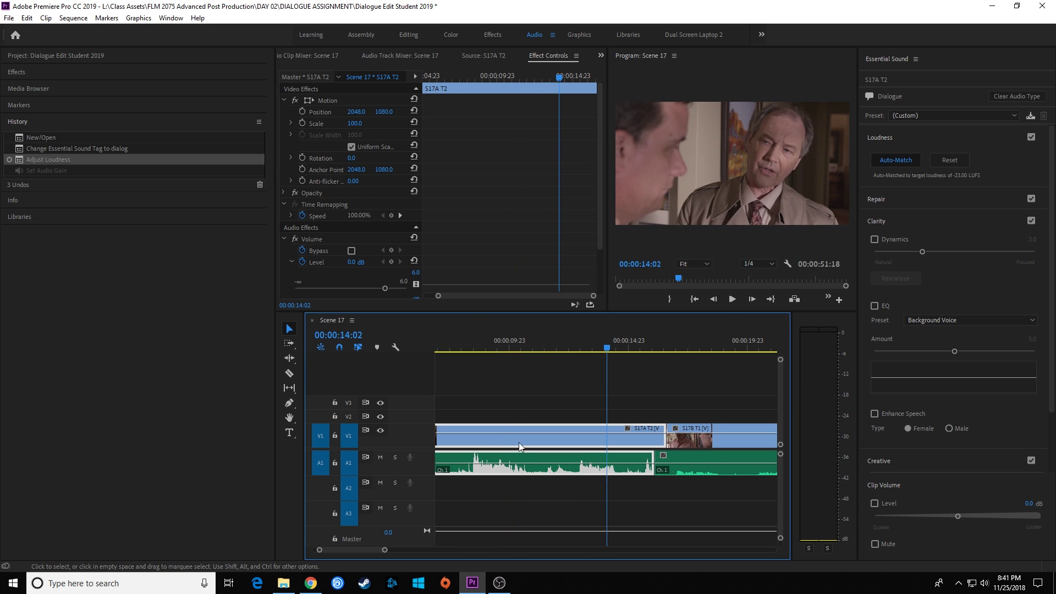
left_click(465, 349)
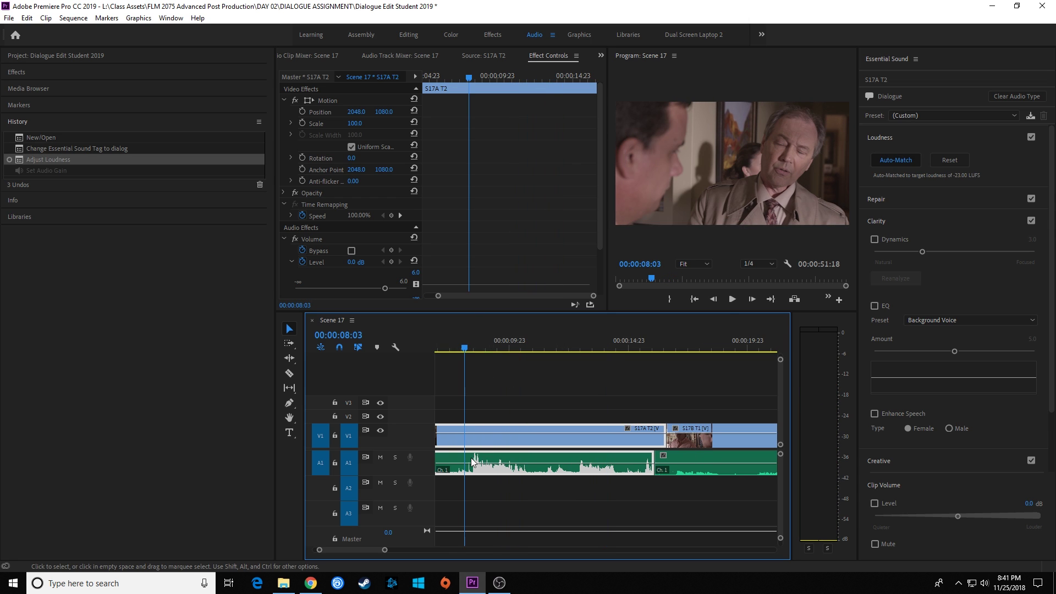
key("space")
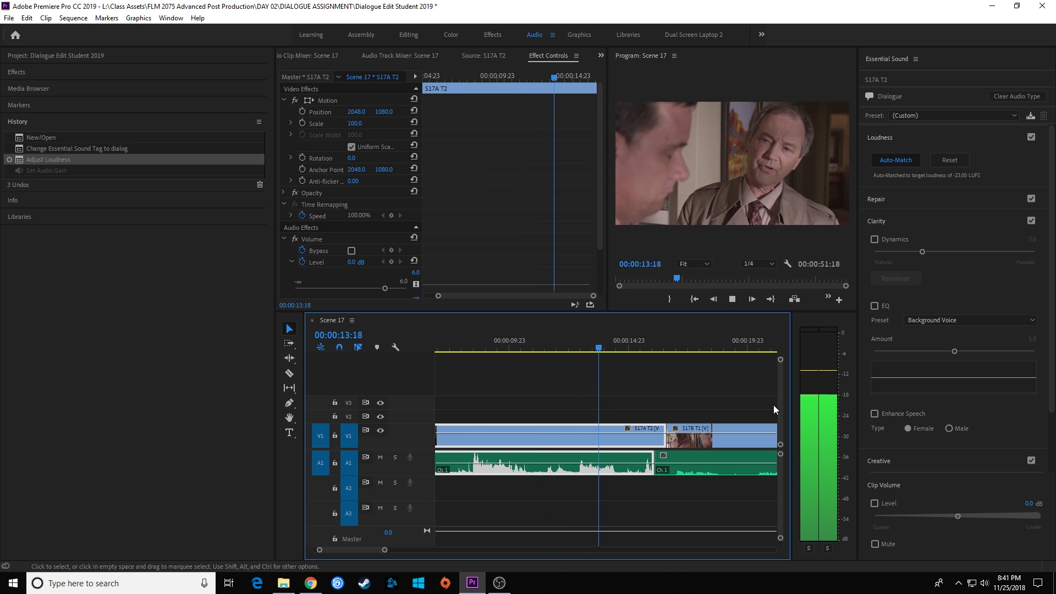
key("space")
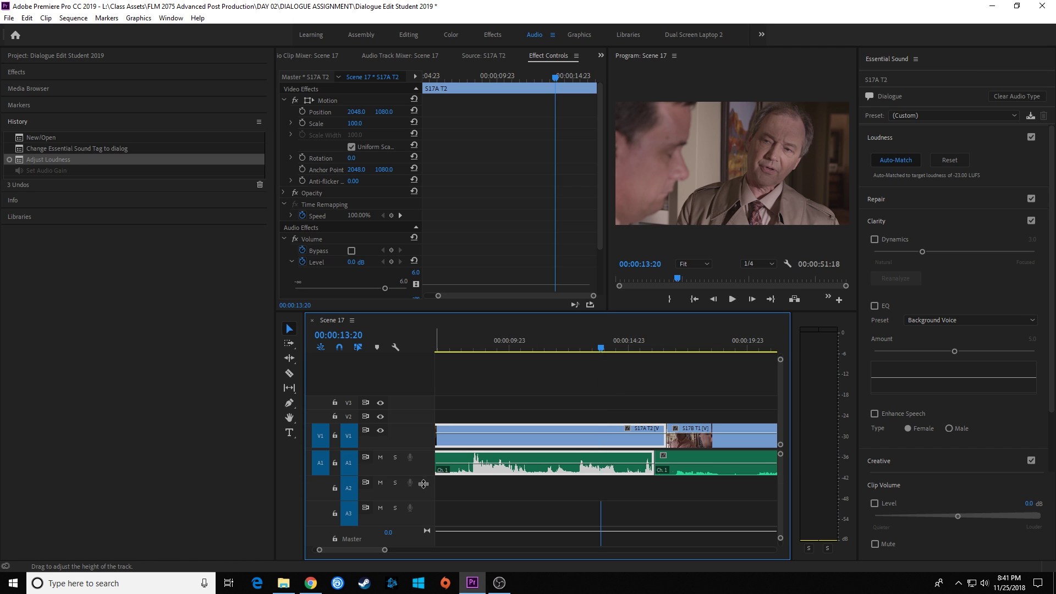
scroll(478, 487, "up", 2)
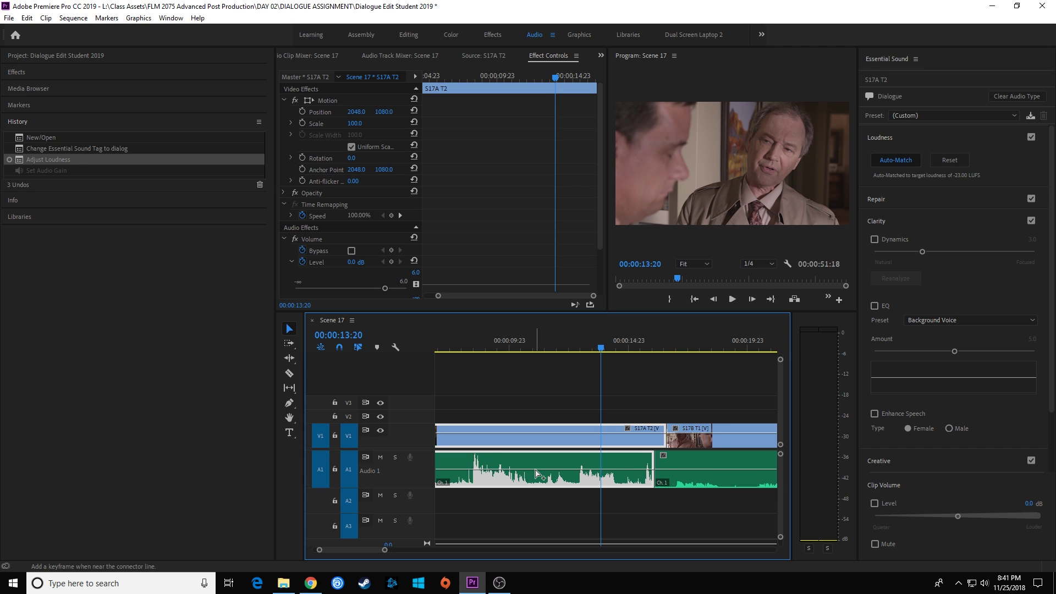
- Add two volume keyframes on S17A T2, lower the first to about -4.3 dB, and preview the ramp
left_click(538, 471, "ctrl")
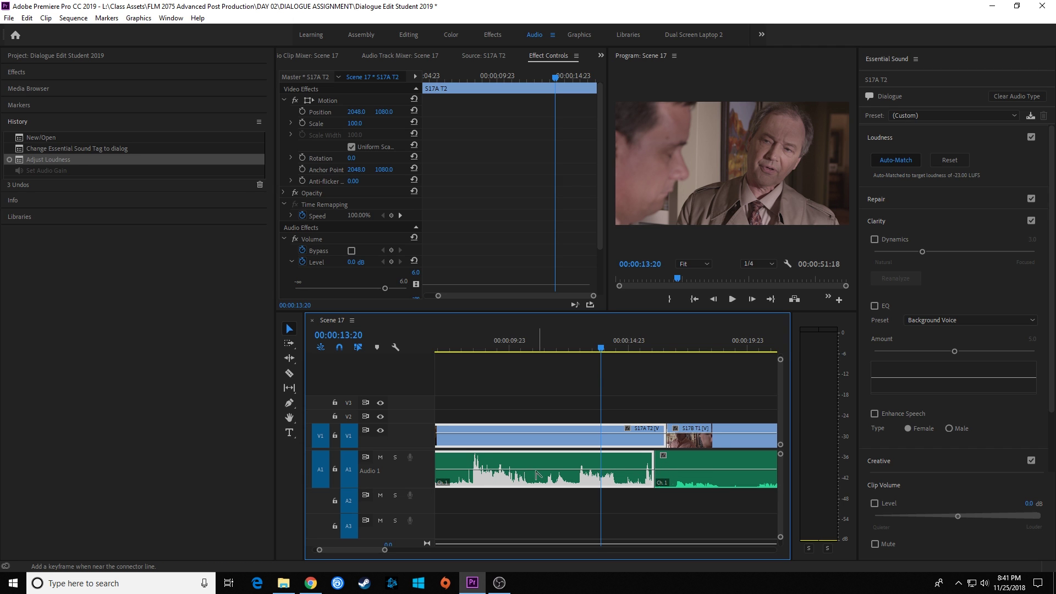
left_click(490, 470, "ctrl")
left_click_drag(490, 470, 488, 475)
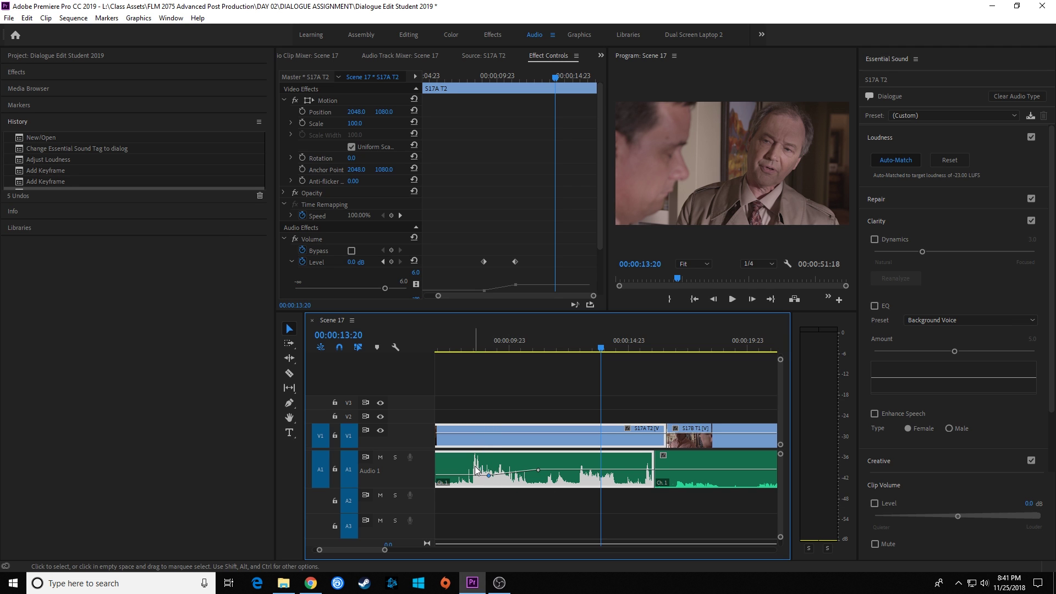
left_click(462, 347)
key("space")
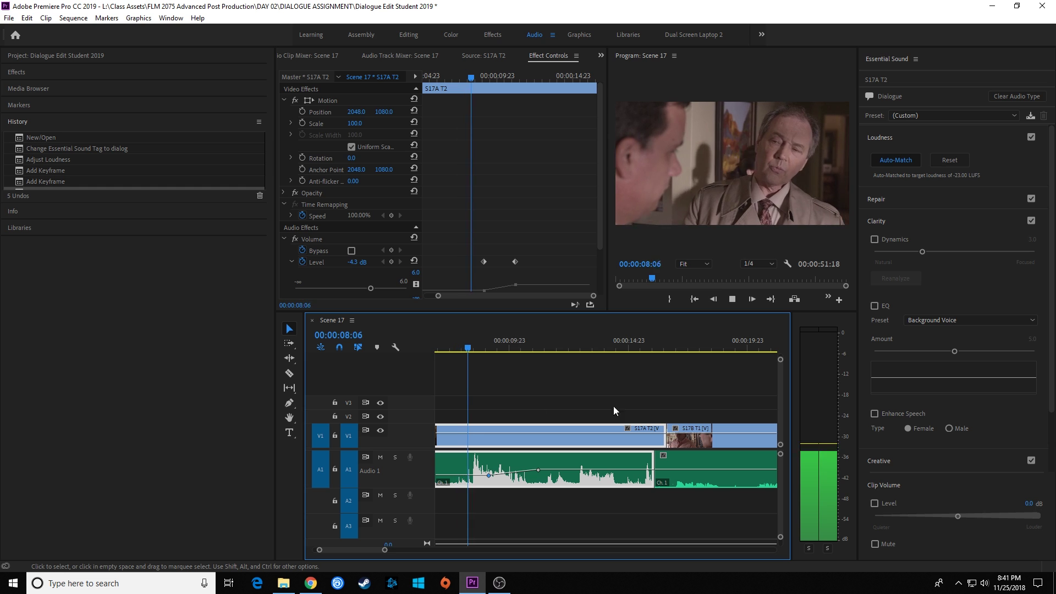
key("space")
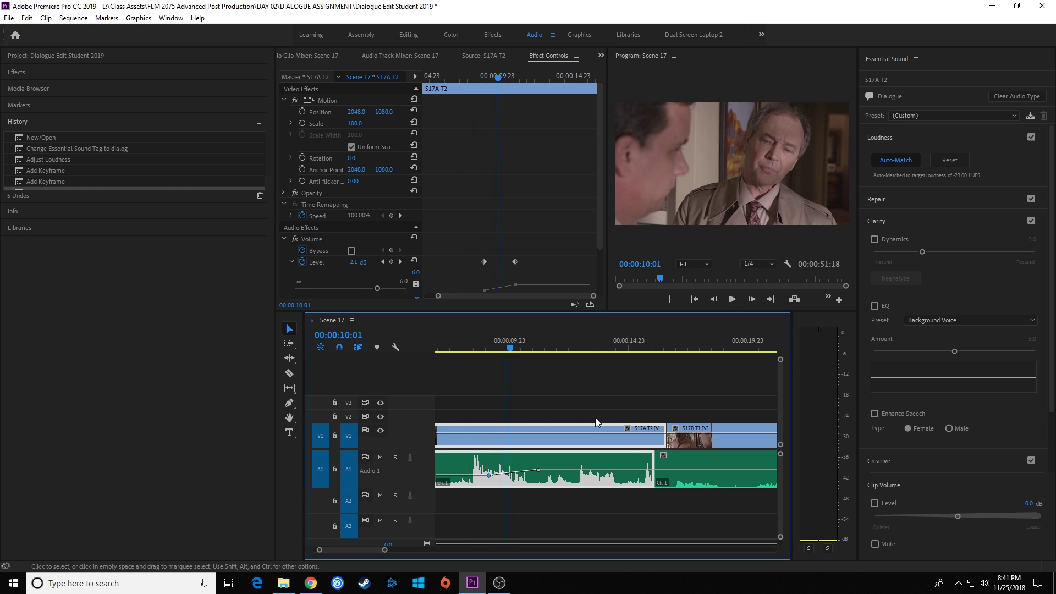
key("minus")
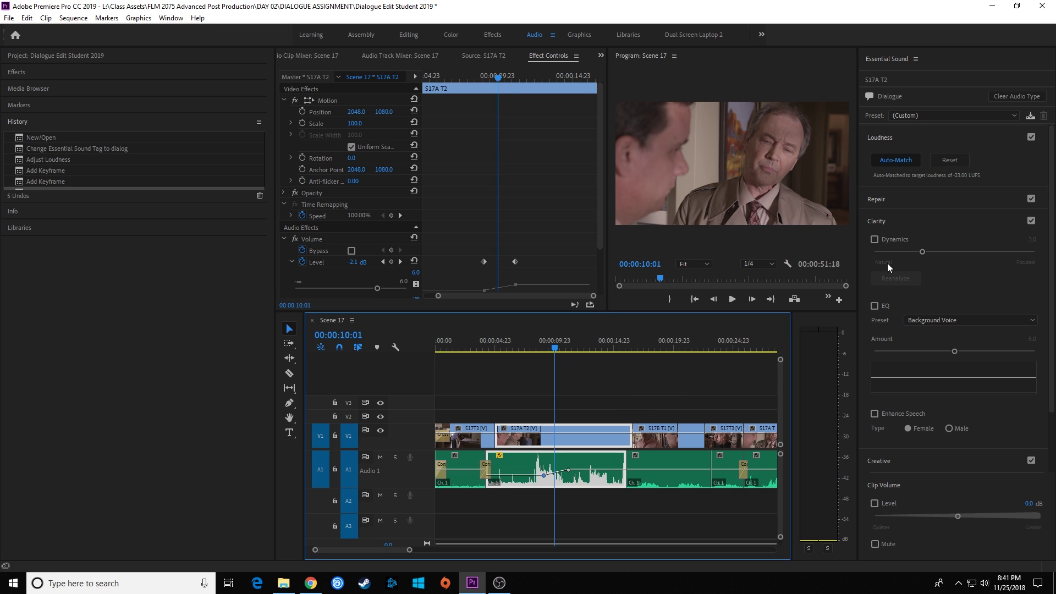
- Enable Reduce Noise at 5.0 under Repair and preview from 00:00:06:00
left_click(914, 199)
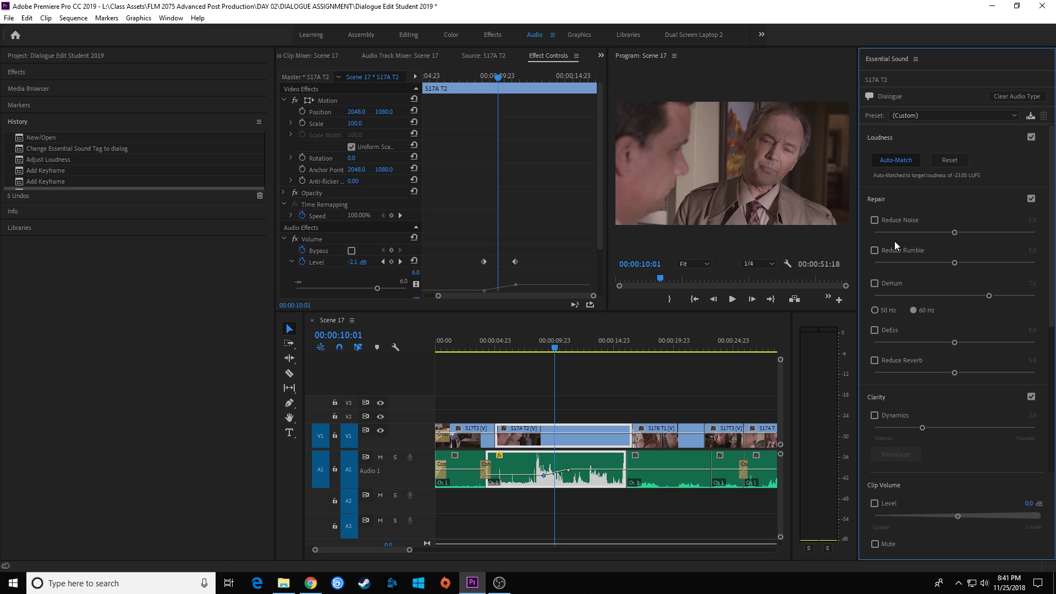
left_click(875, 220)
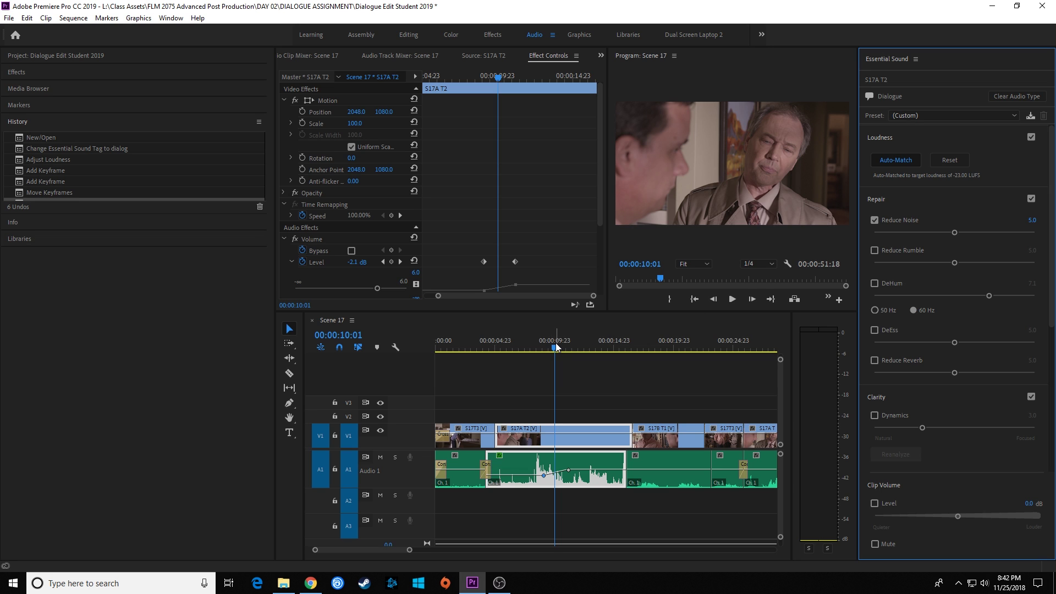
left_click(515, 347)
key("space")
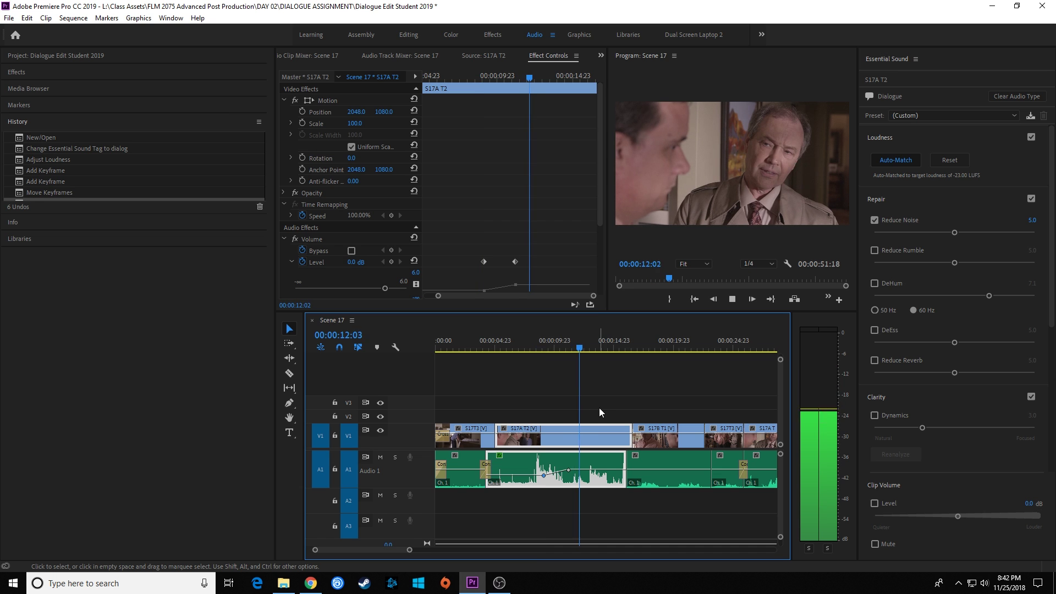
key("space")
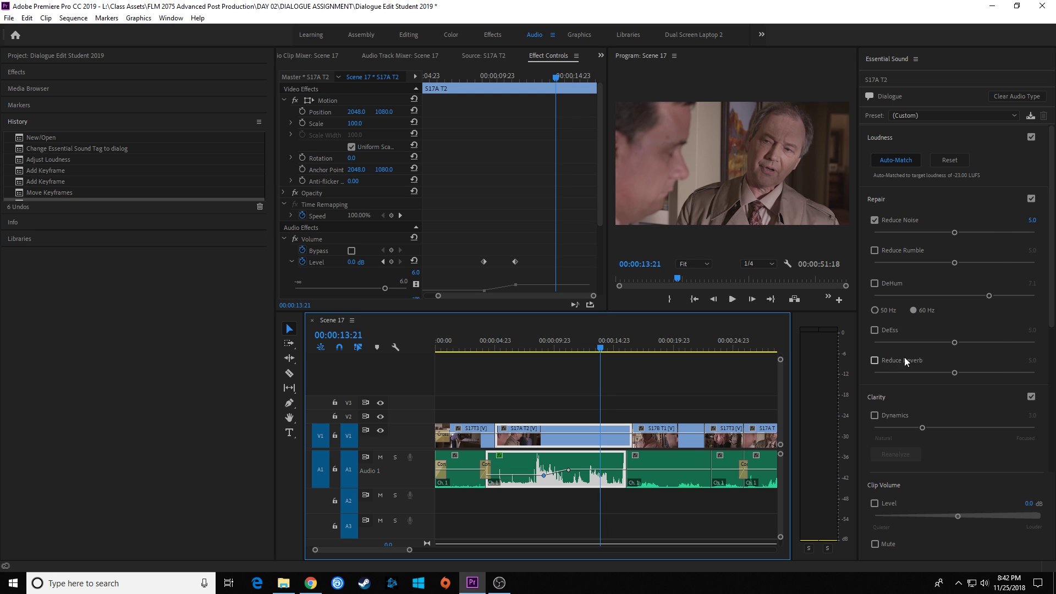
- Try Reduce Reverb, lowering it to 2.6 while previewing, then switch it back off
left_click(875, 360)
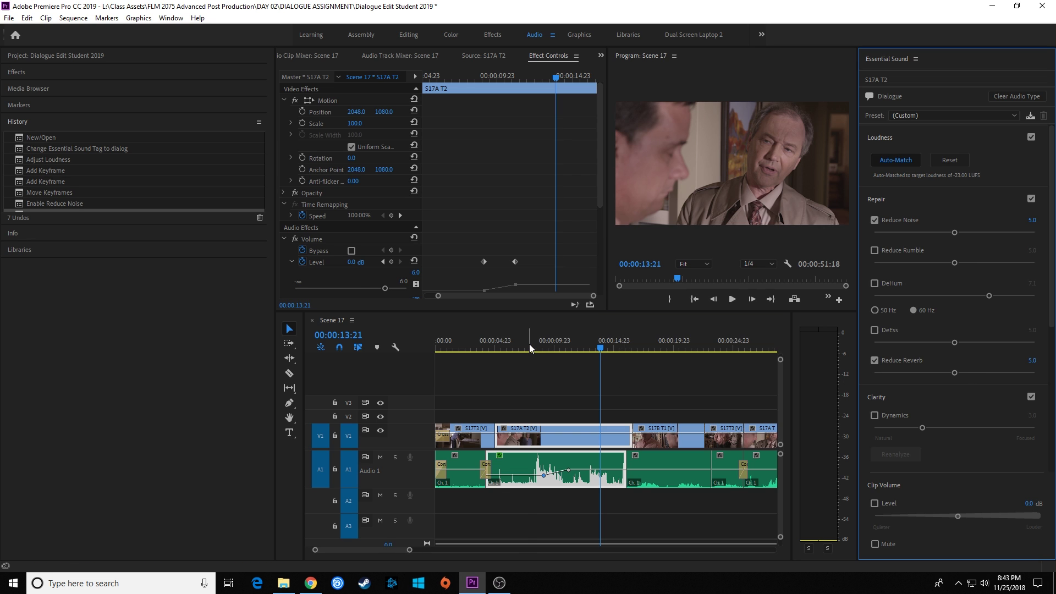
left_click(547, 370)
key("space")
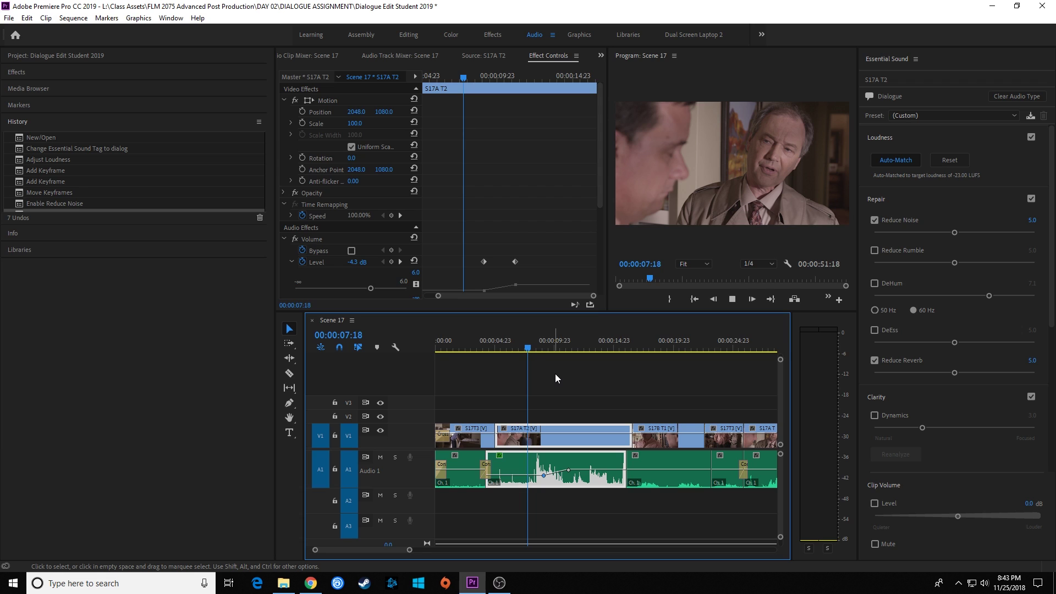
key("space")
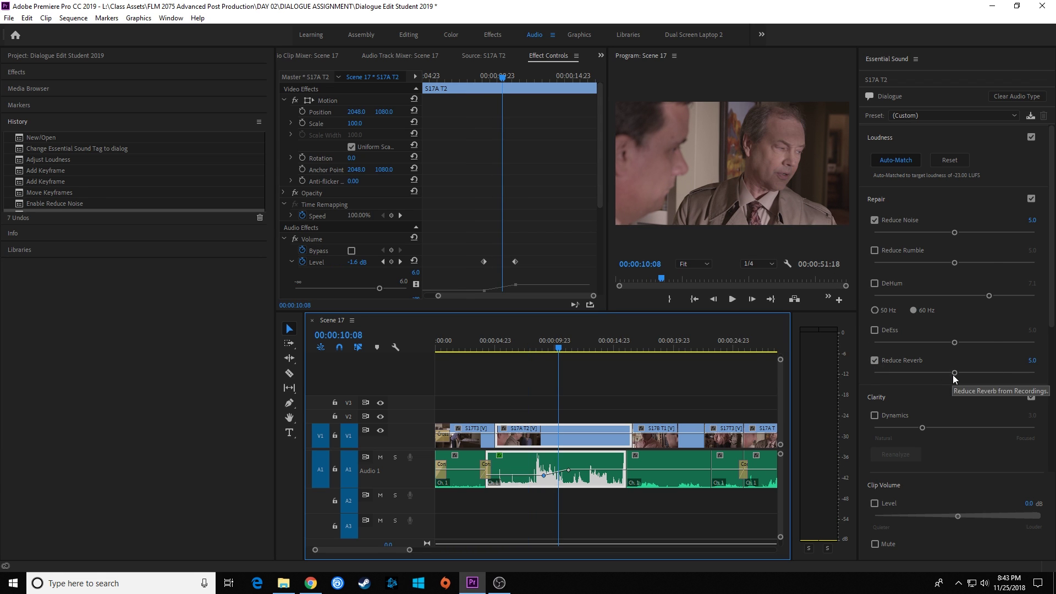
left_click_drag(952, 375, 912, 376)
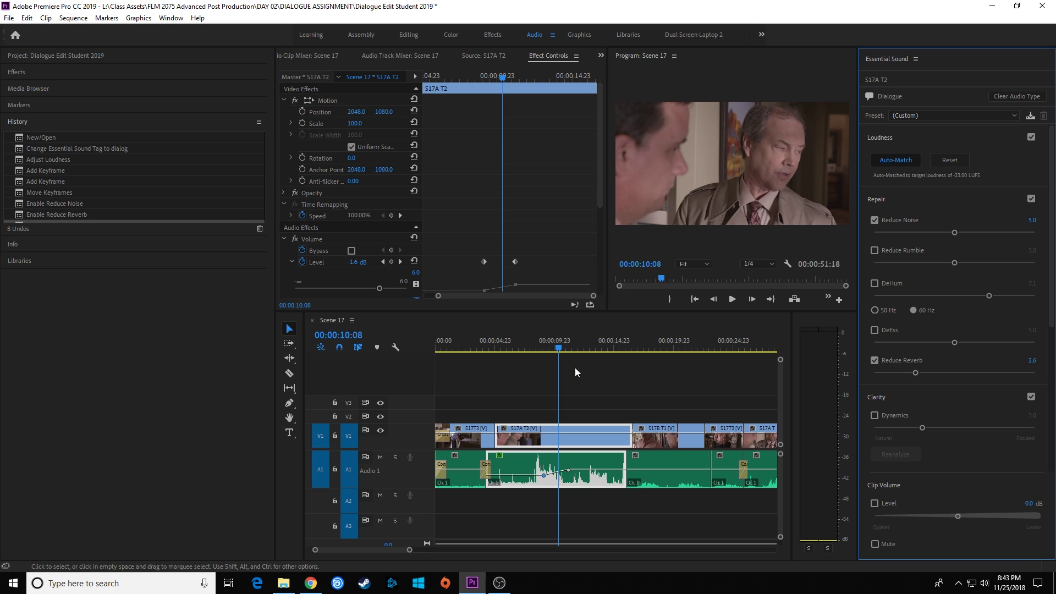
left_click(530, 341)
key("space")
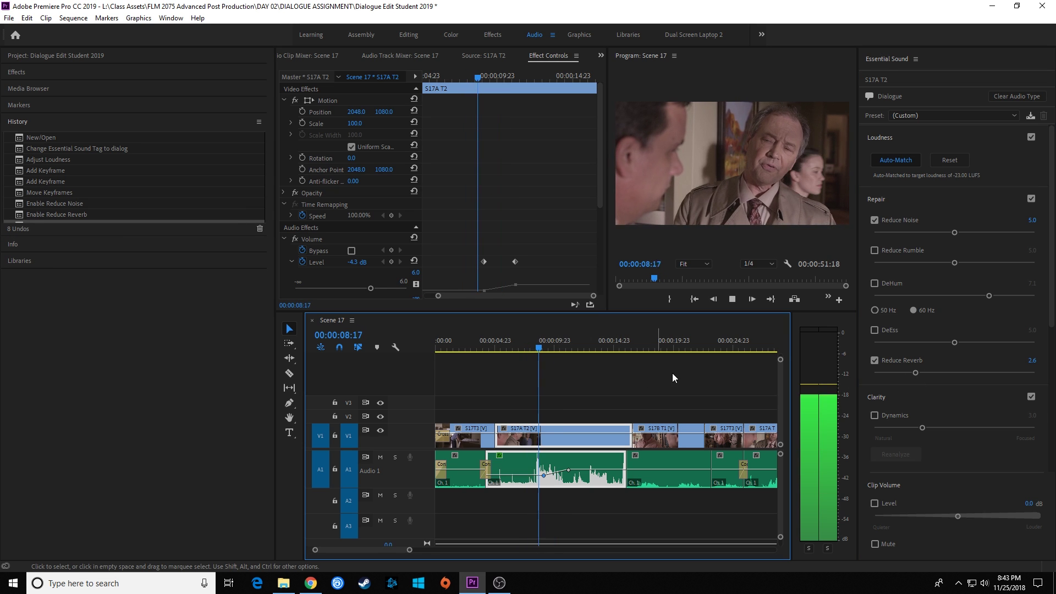
left_click(881, 369)
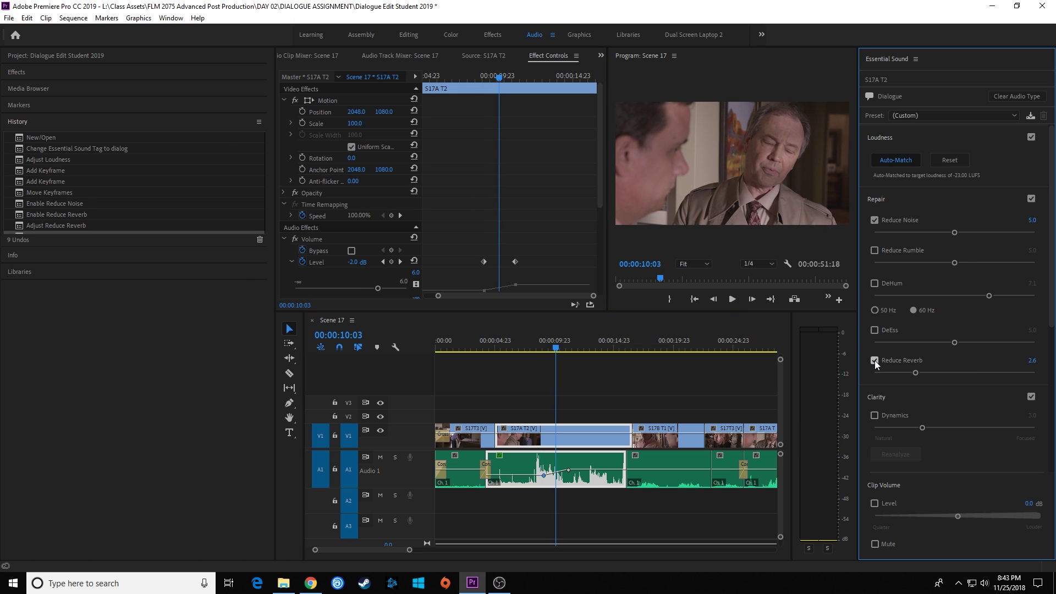
left_click(874, 360)
scroll(878, 367, "down", 4)
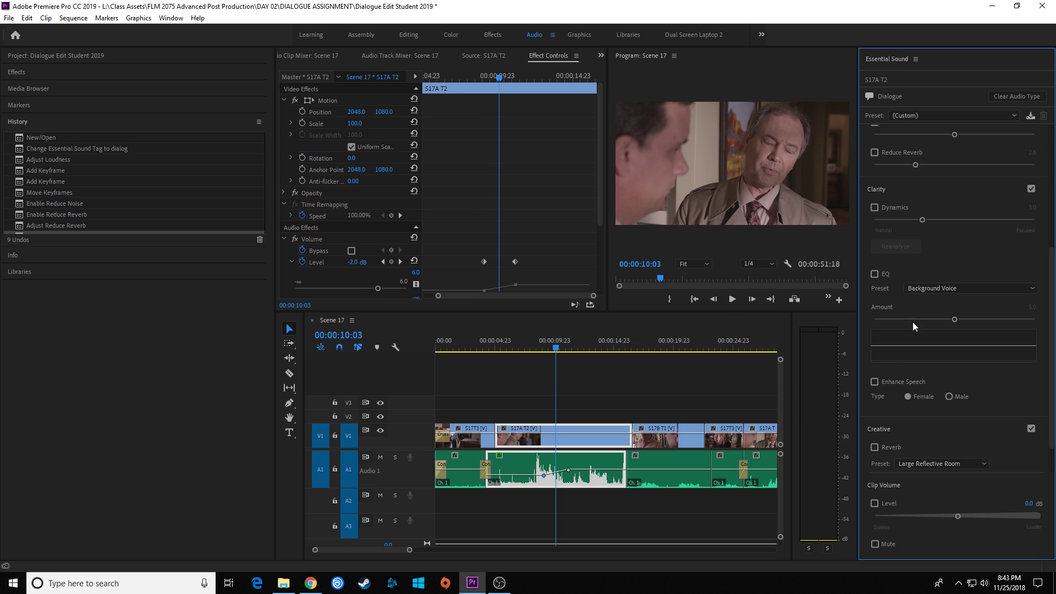
- Enable Dynamics at 3.0 under Clarity and preview the clip from 00:00:08:01
left_click(877, 207)
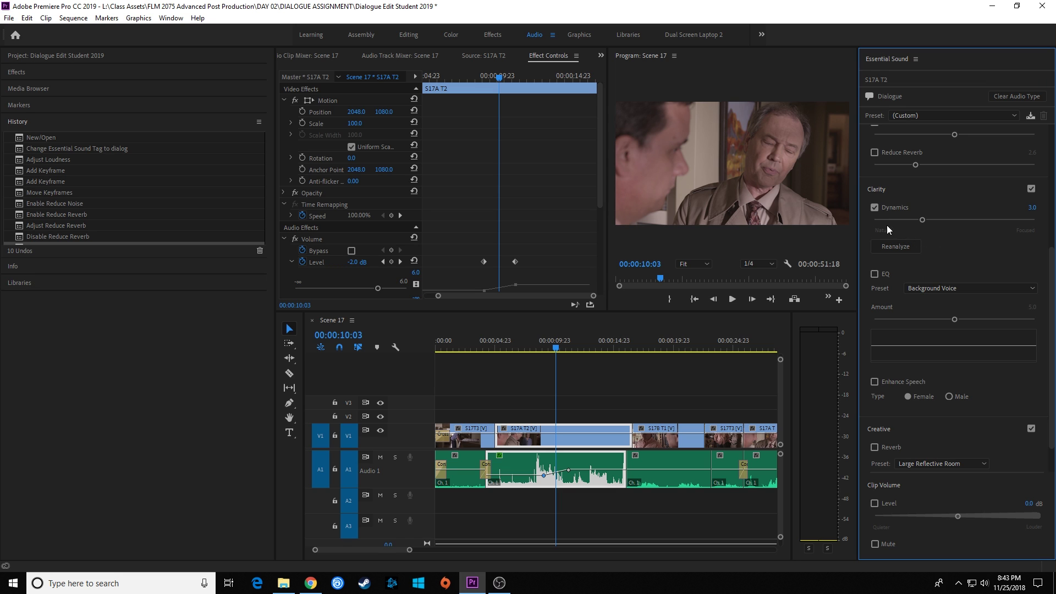
left_click(902, 247)
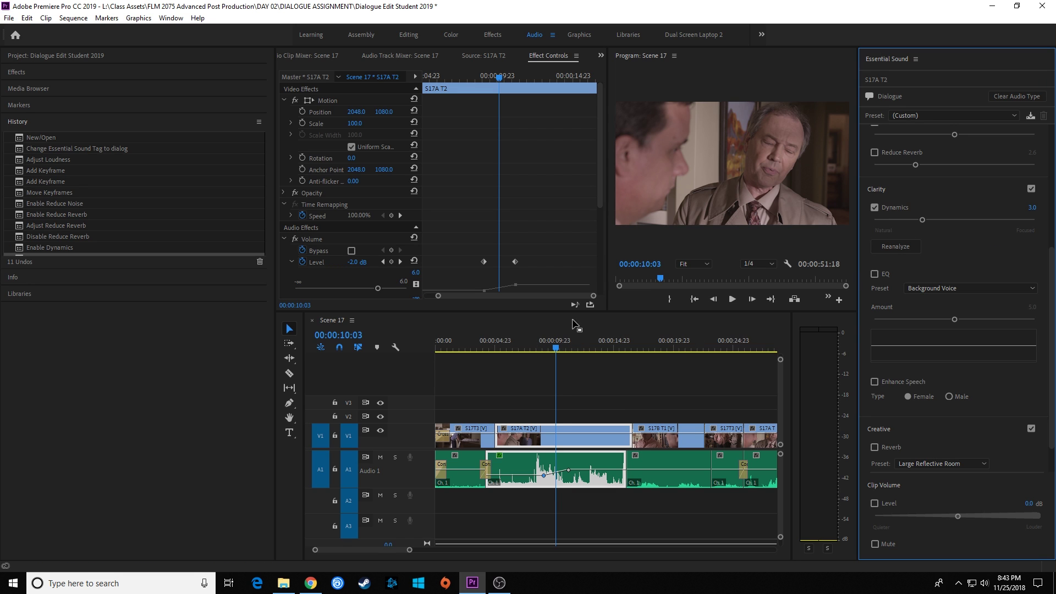
left_click(531, 343)
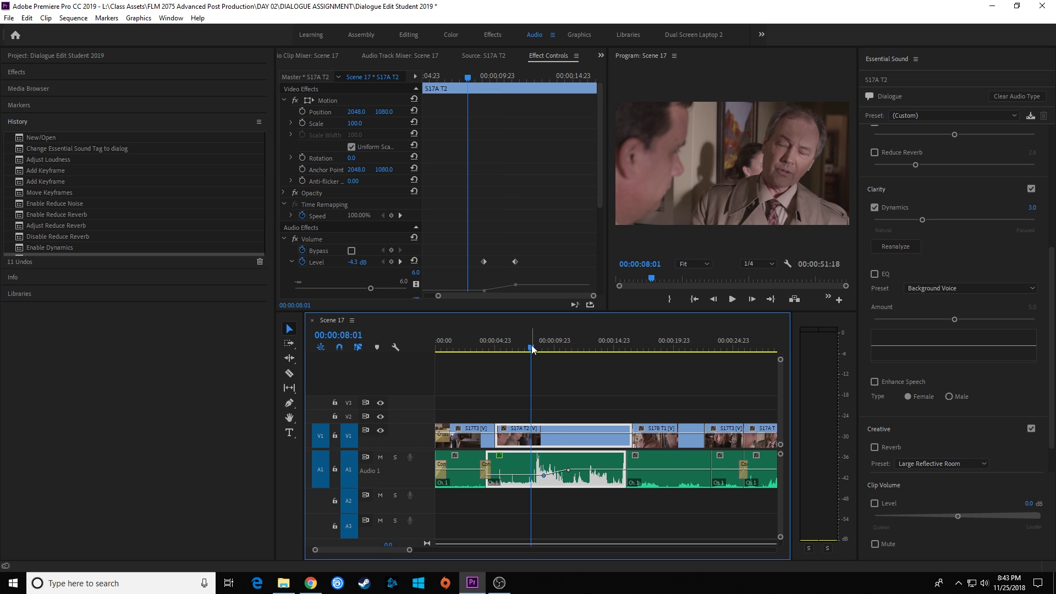
key("space")
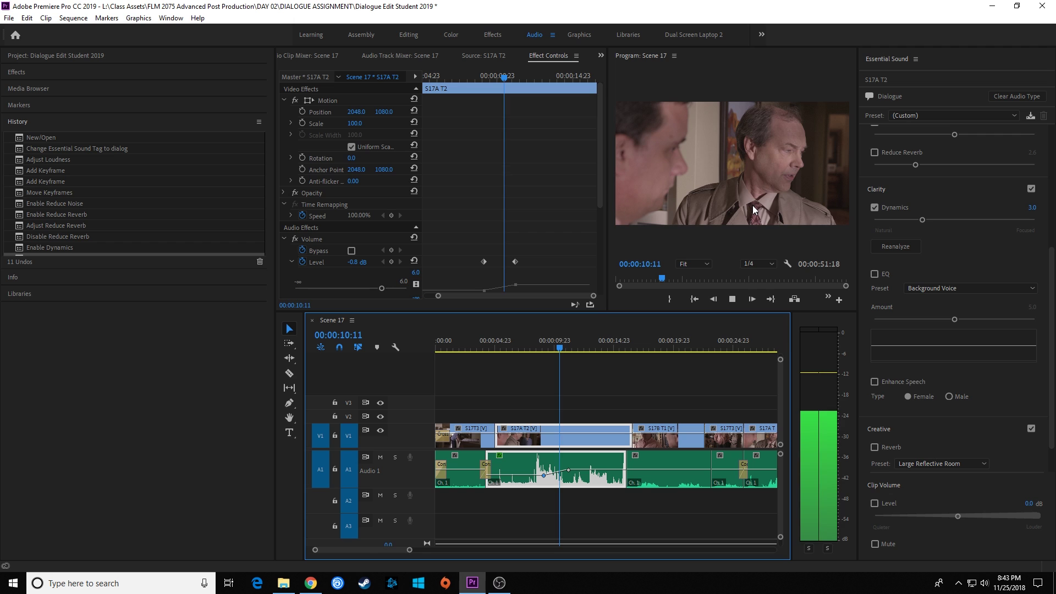
key("space")
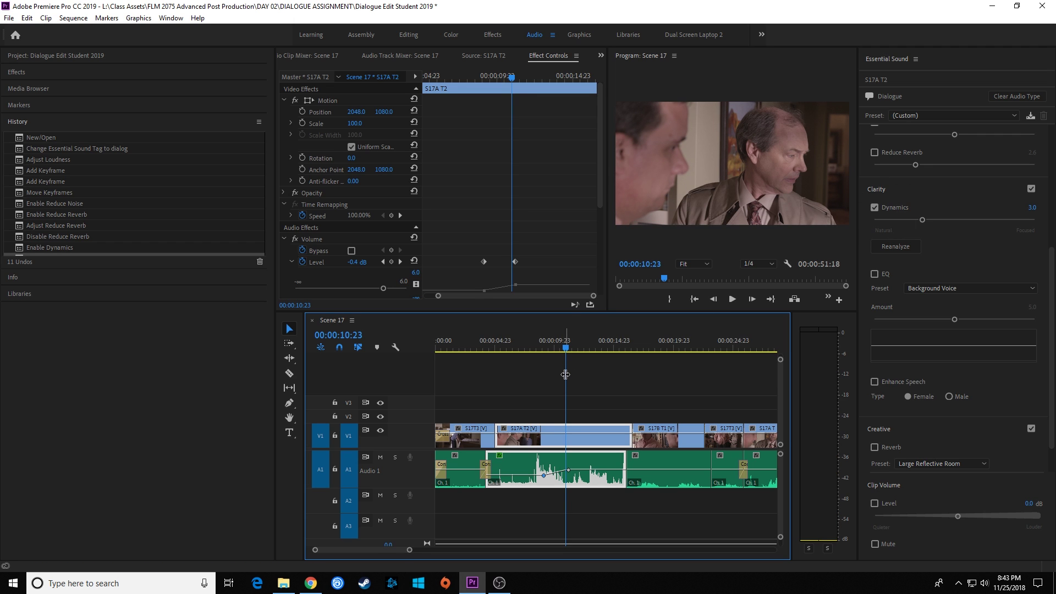
- Enable EQ with the Subtle Boost (Male) preset and play back to preview it
left_click(874, 274)
left_click(932, 289)
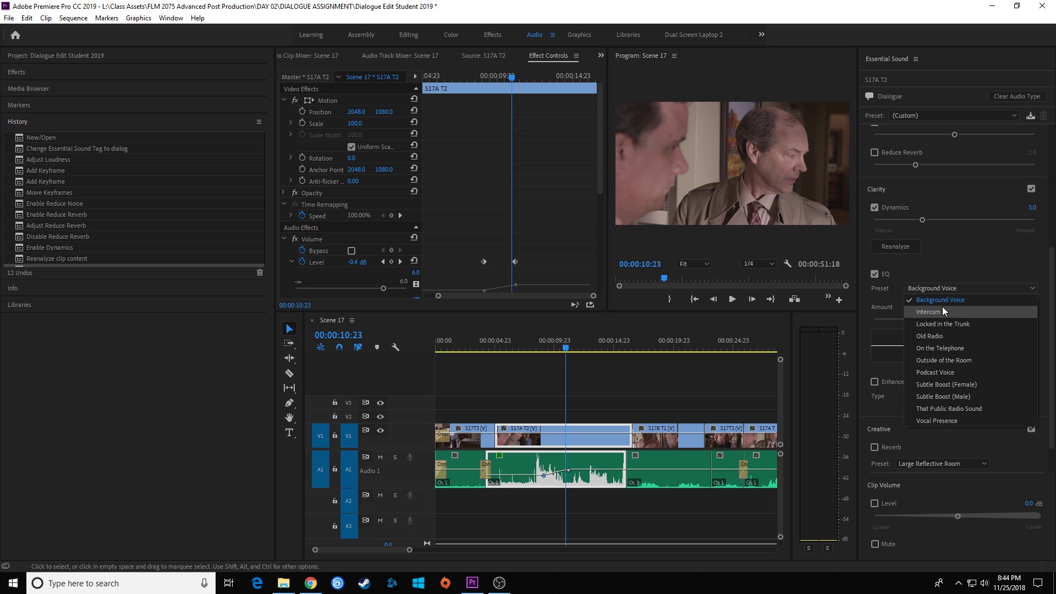
left_click(913, 281)
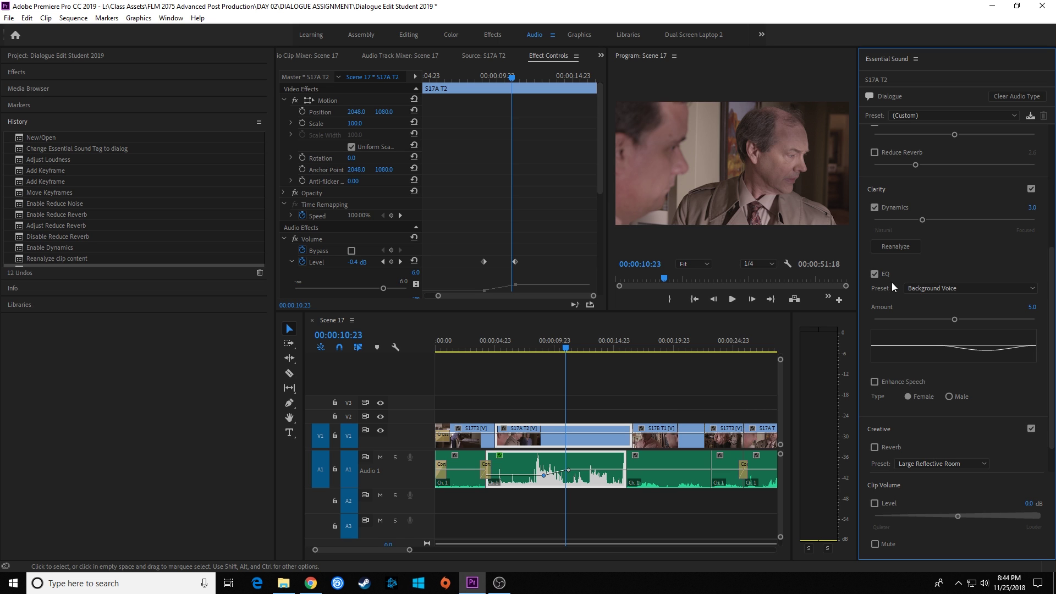
left_click(916, 287)
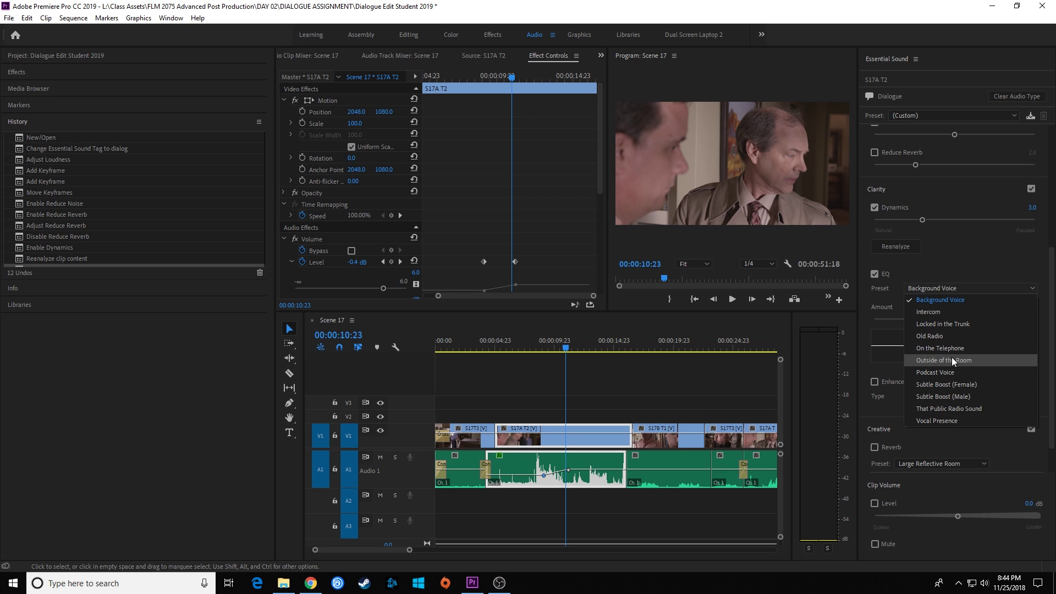
left_click(963, 398)
left_click(536, 344)
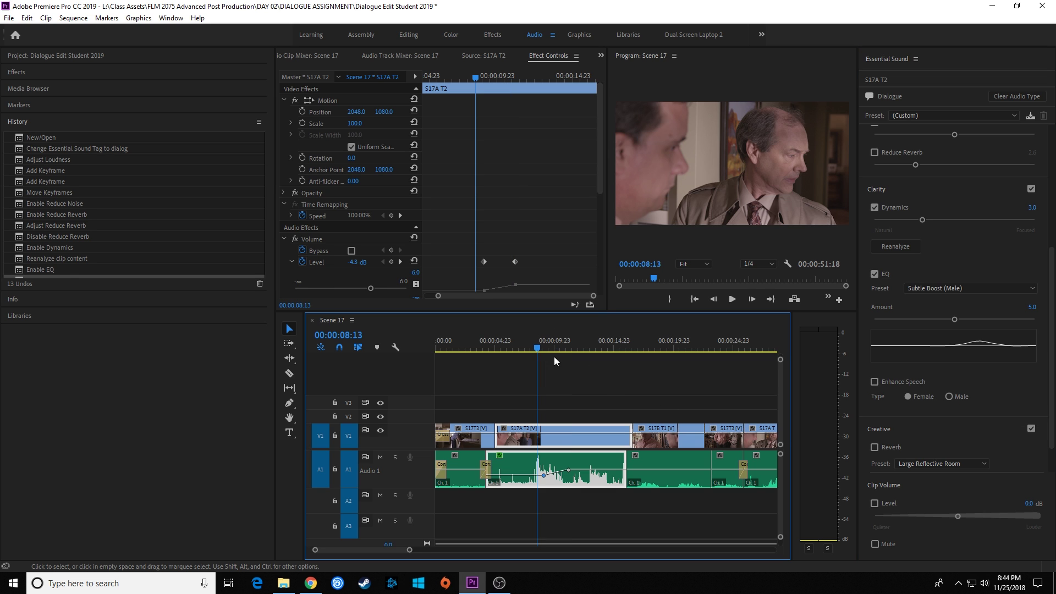
key("space")
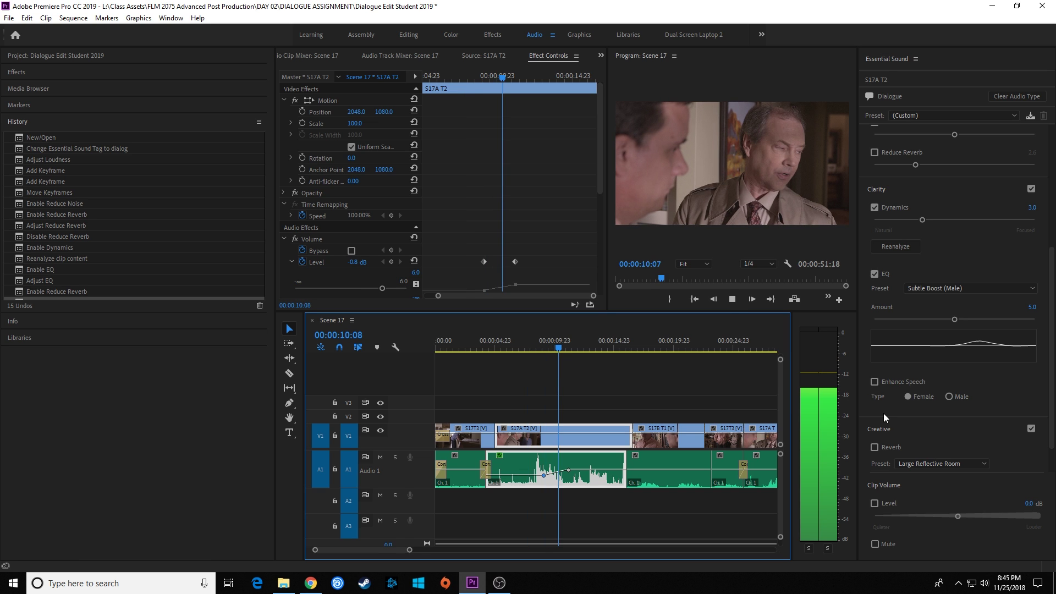
key("space")
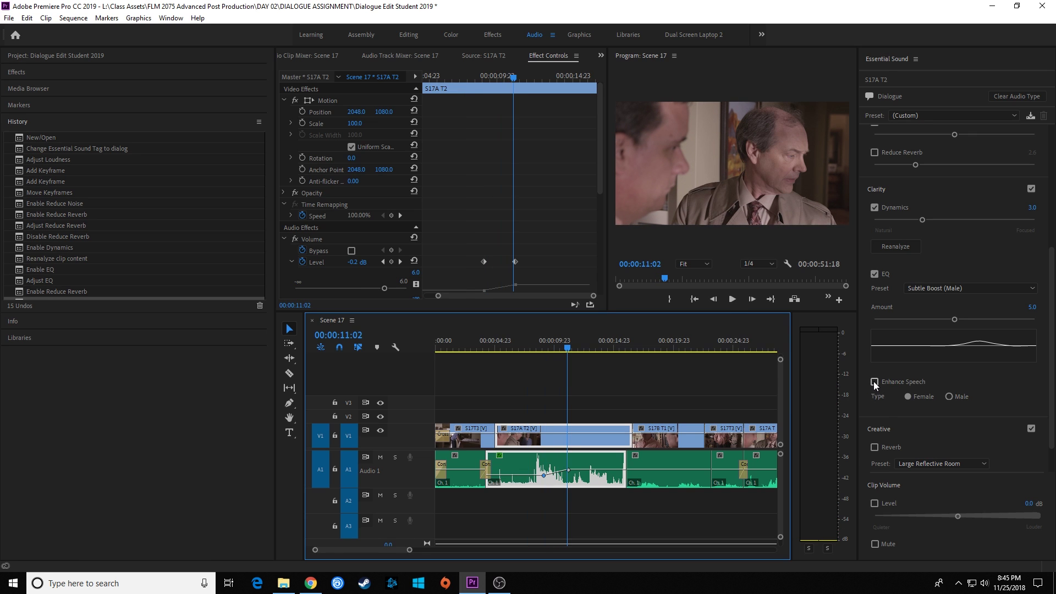
- Turn on Enhance Speech set to Male and replay from about 8 seconds to hear it
left_click(875, 381)
left_click(942, 397)
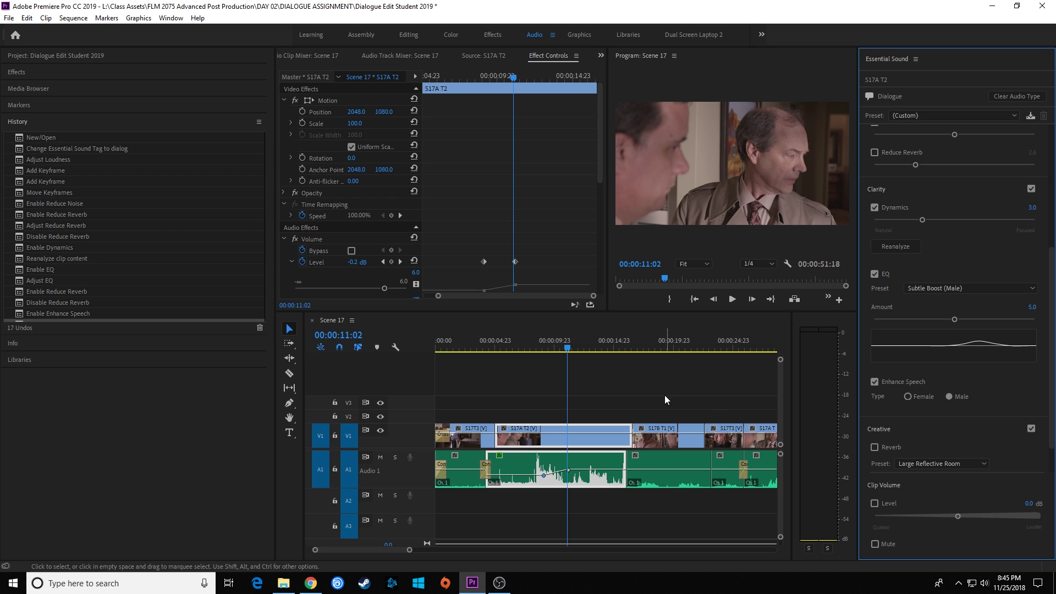
left_click(533, 346)
key("space")
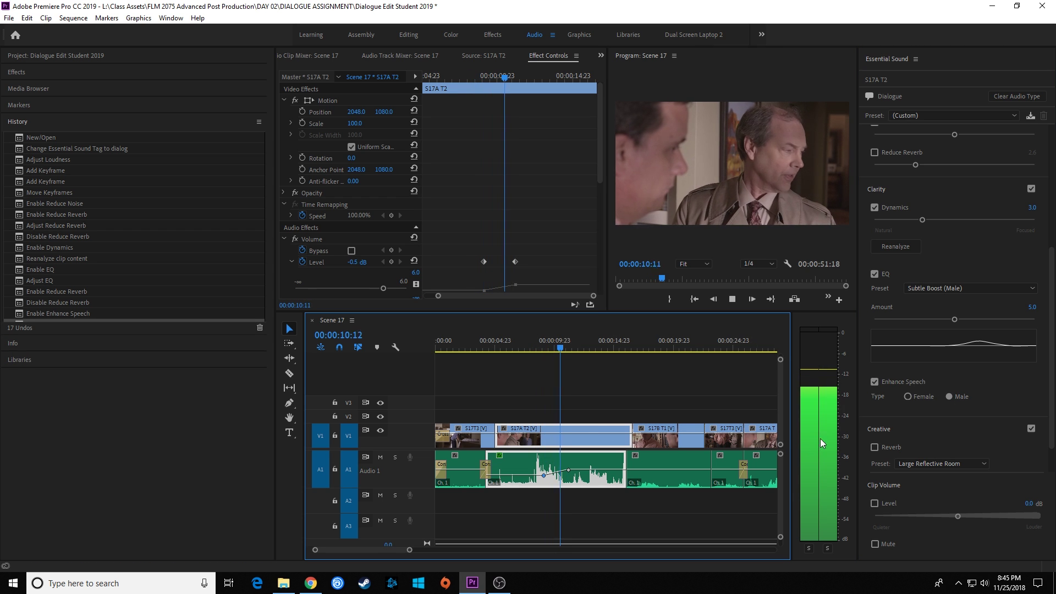
key("space")
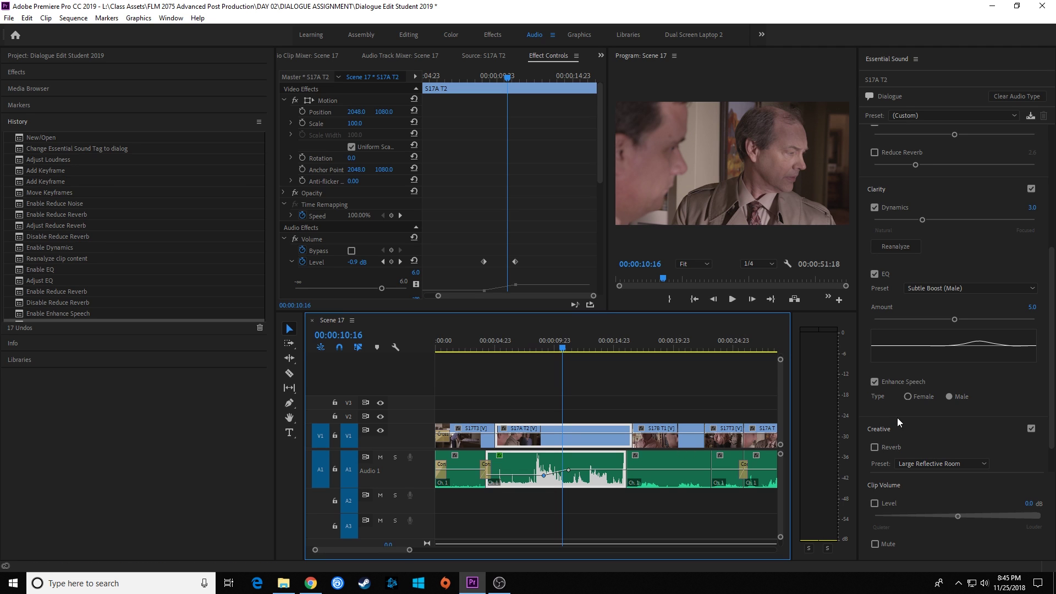
- Enable Reverb with the Small Dry Room preset and preview it from about 9 seconds
scroll(918, 424, "down", 2)
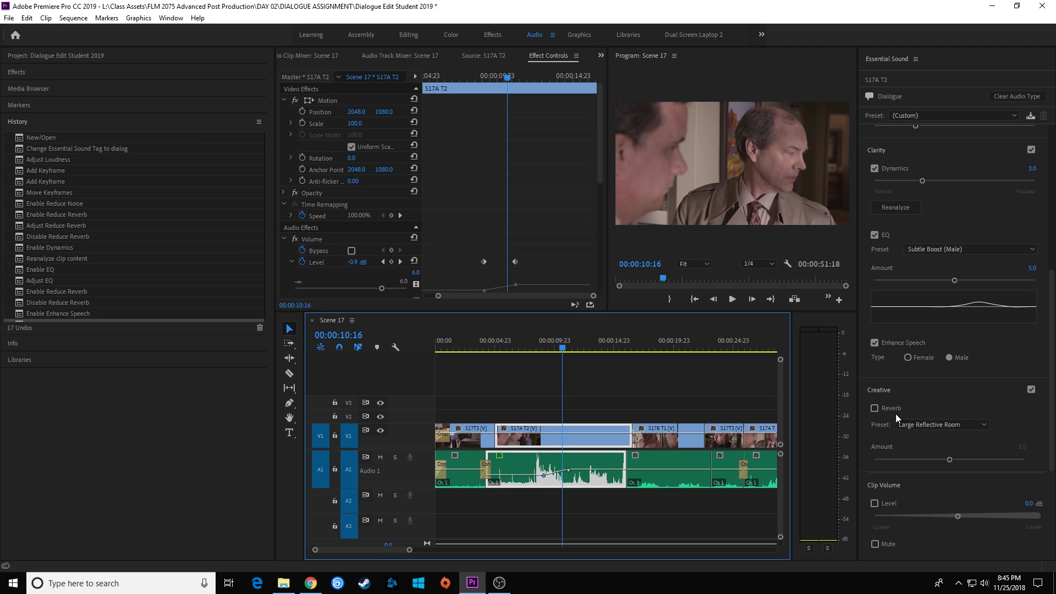
left_click(1002, 413)
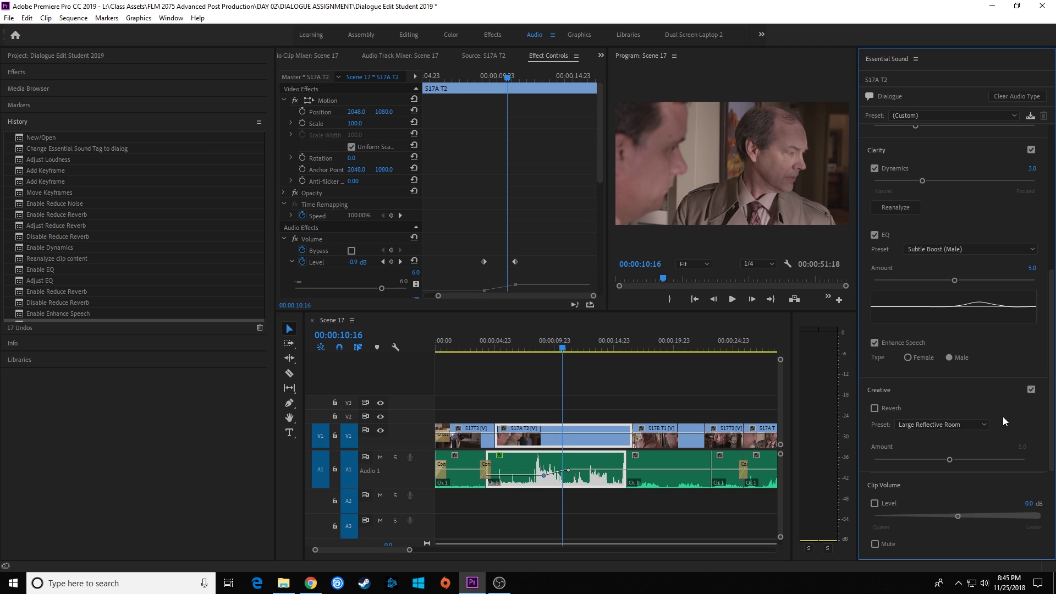
left_click(875, 408)
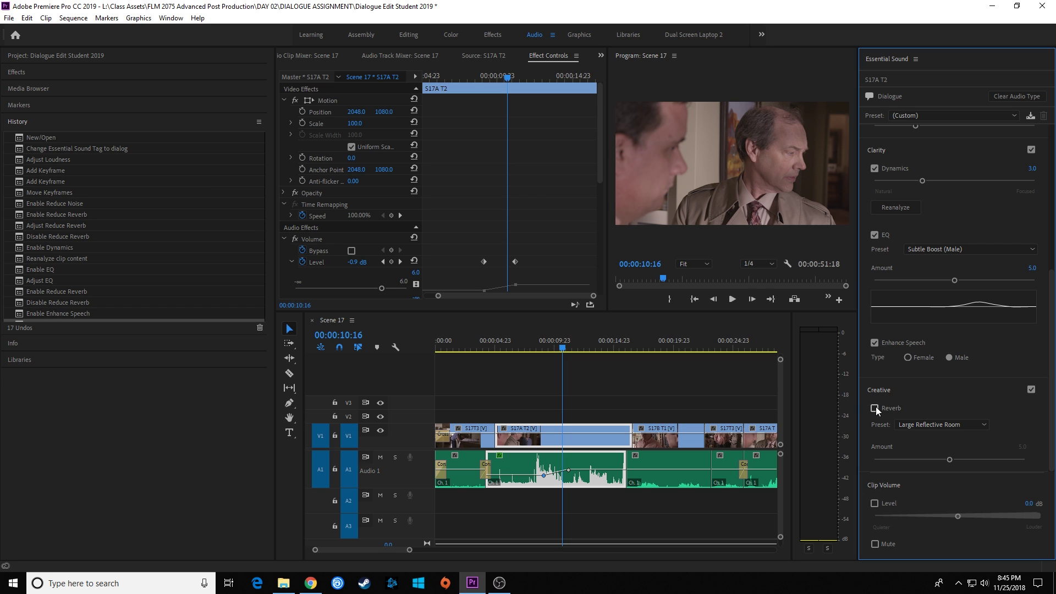
left_click(931, 427)
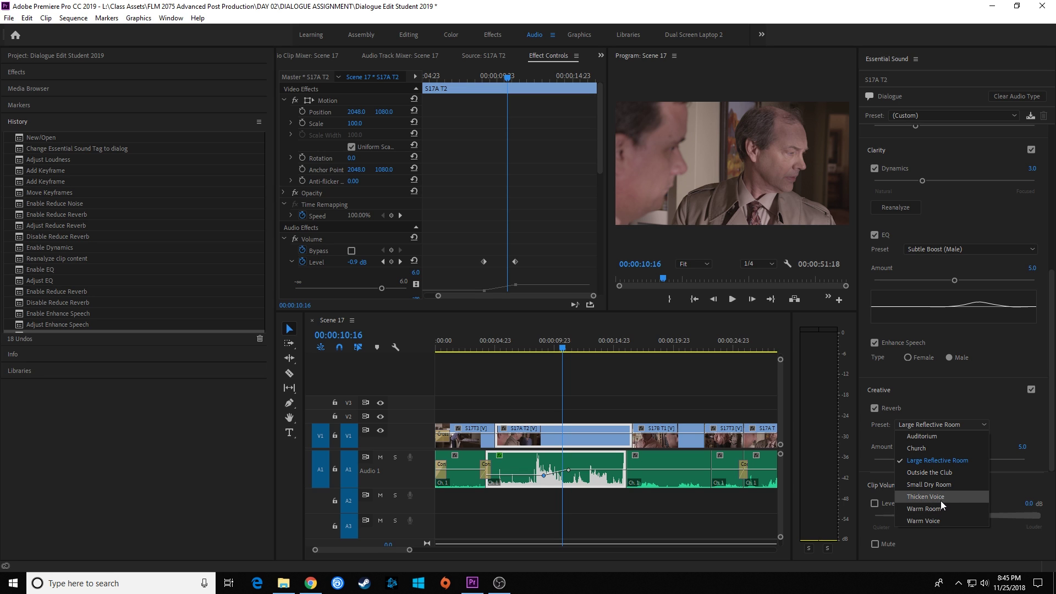
left_click(945, 487)
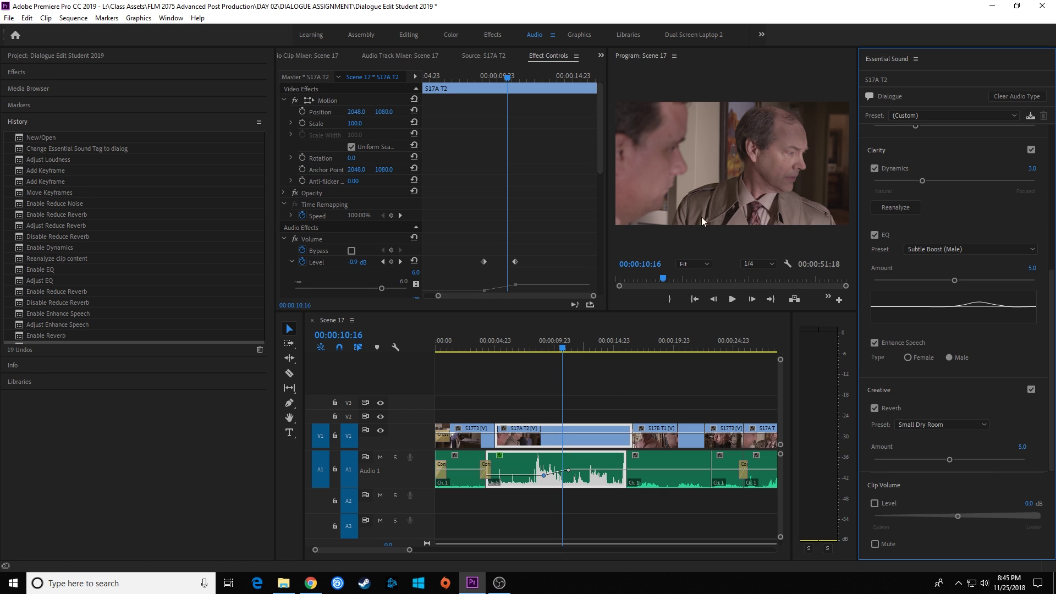
left_click(539, 347)
key("space")
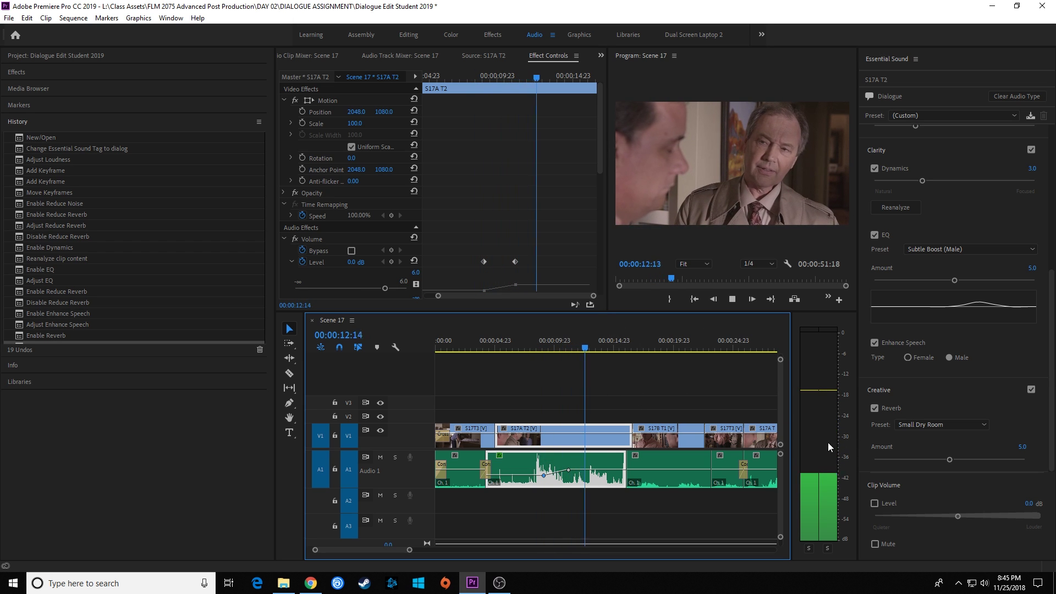
key("space")
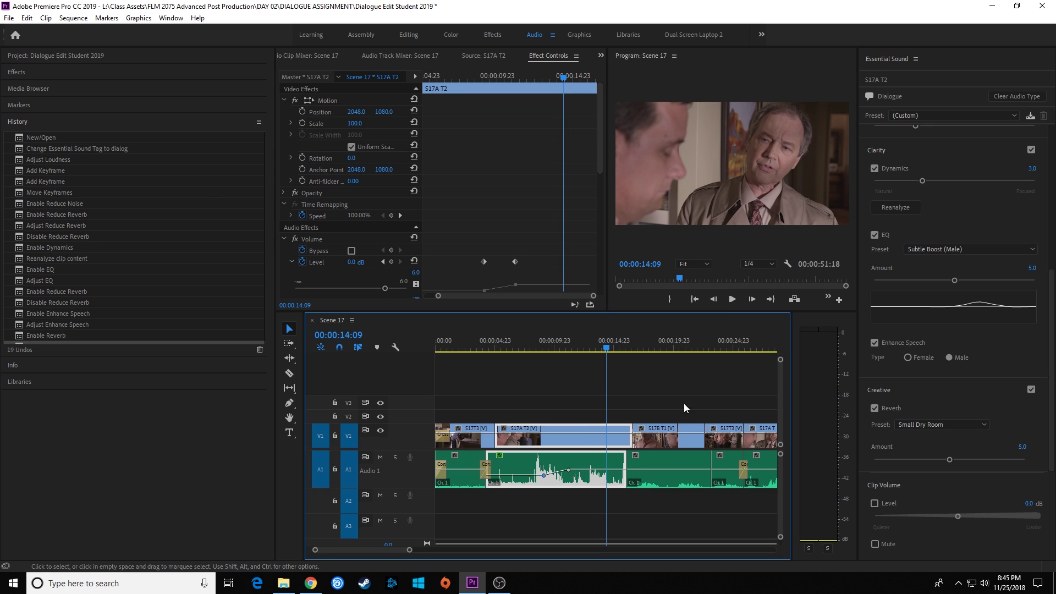
- Zoom out to show the whole sequence and place the playhead on the next clip
key("minus")
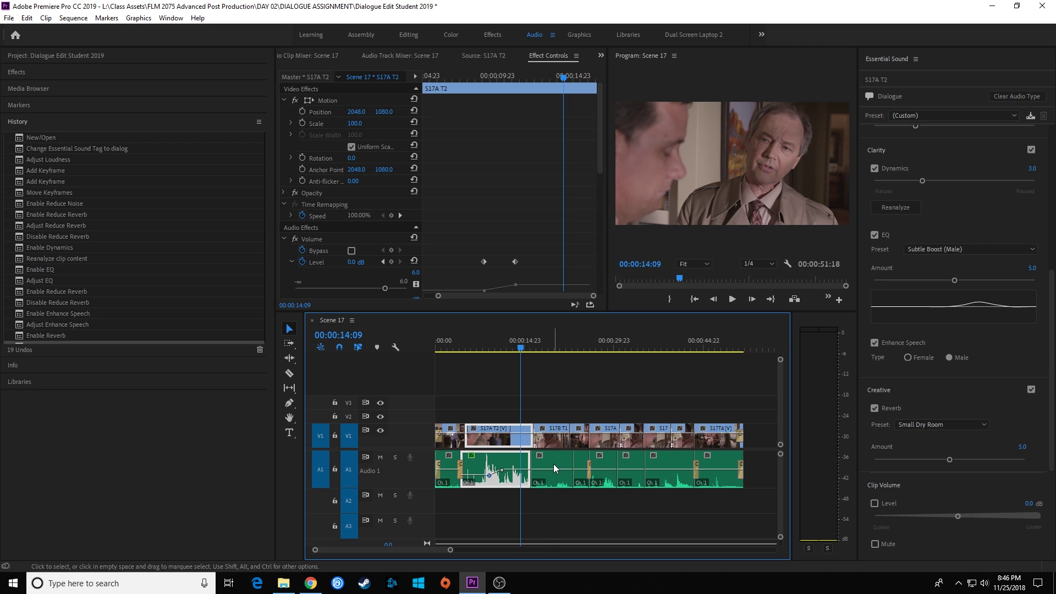
scroll(935, 220, "up", 5)
left_click(895, 160)
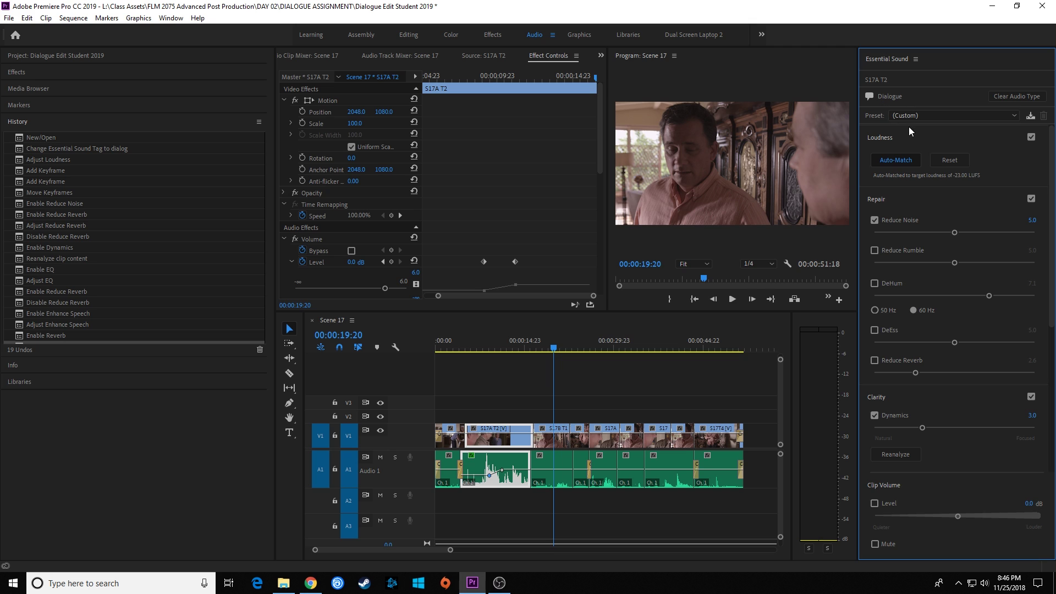
- Select clip S17B T1 and assign it an Essential Sound audio type tag
left_click(558, 461)
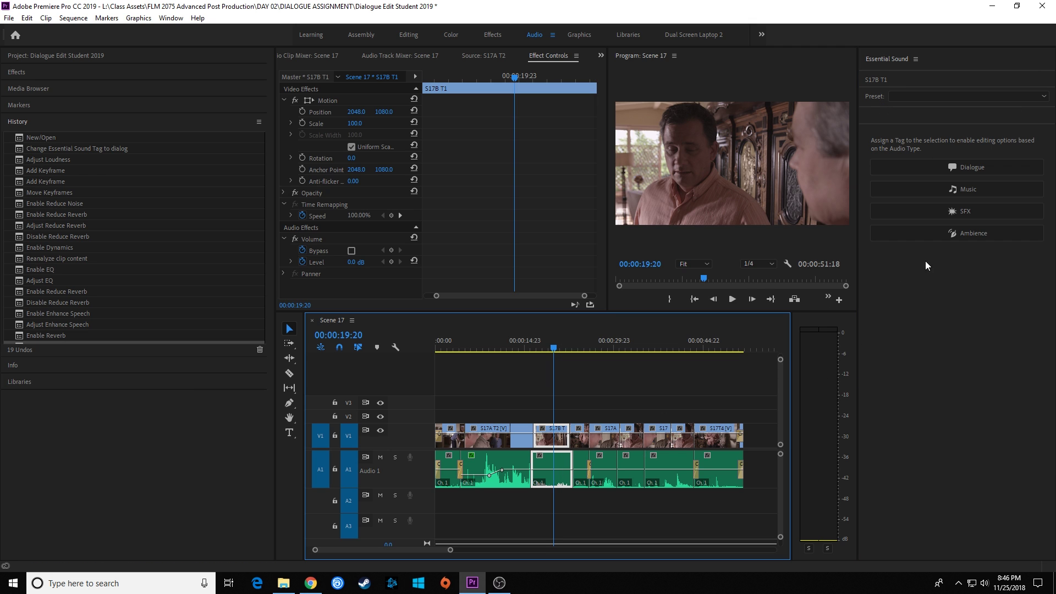
left_click(960, 233)
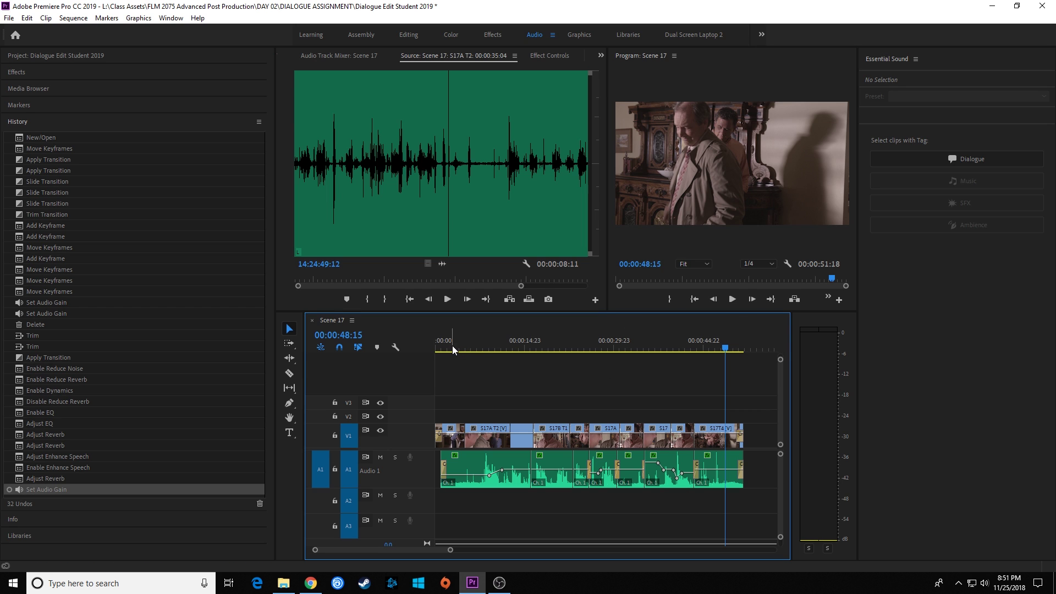
left_click_drag(452, 345, 436, 346)
key("space")
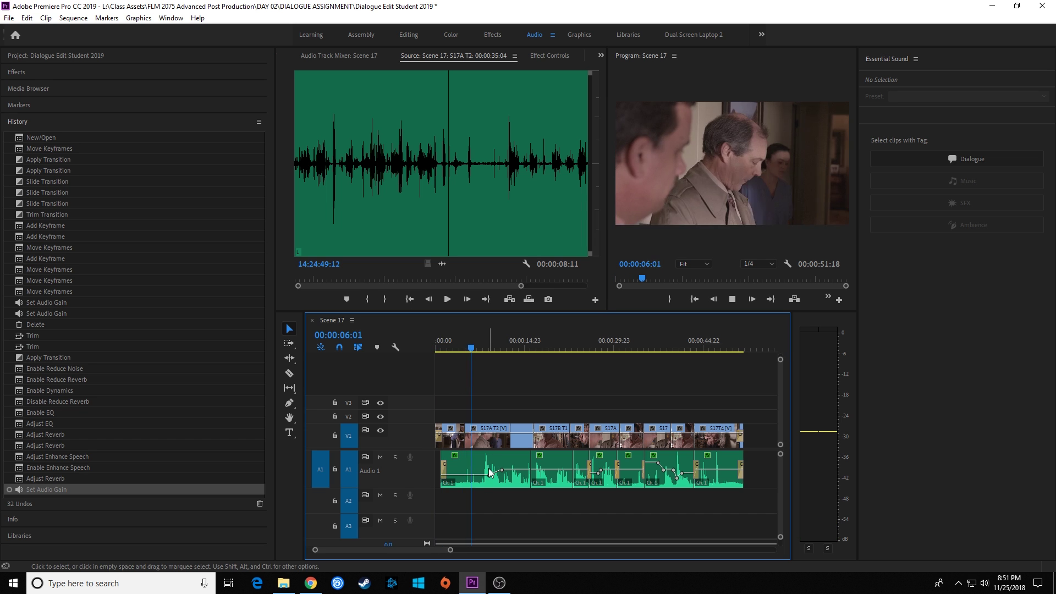
key("ctrl+a")
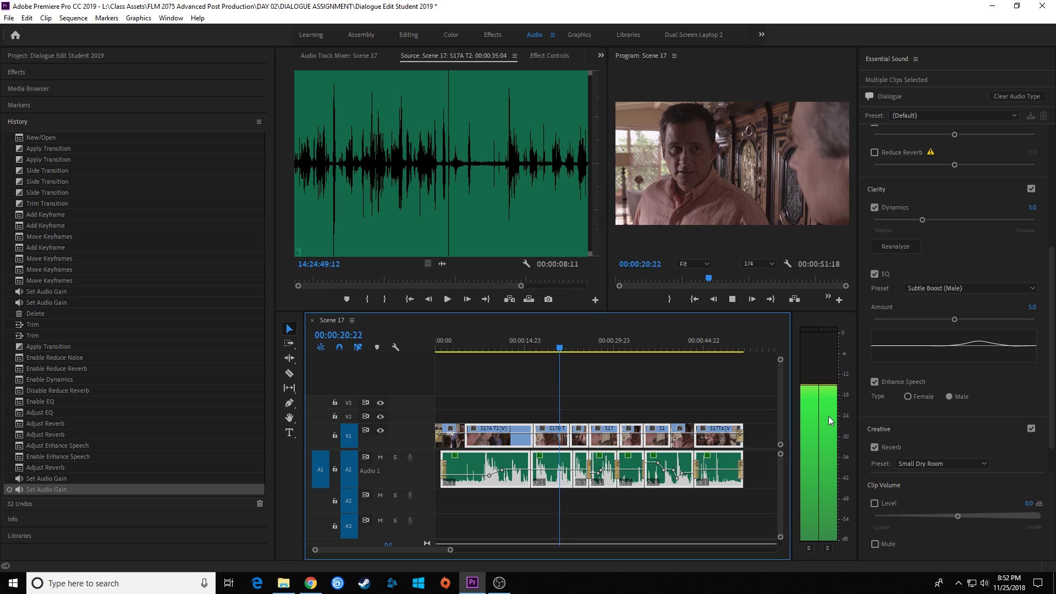
key("space")
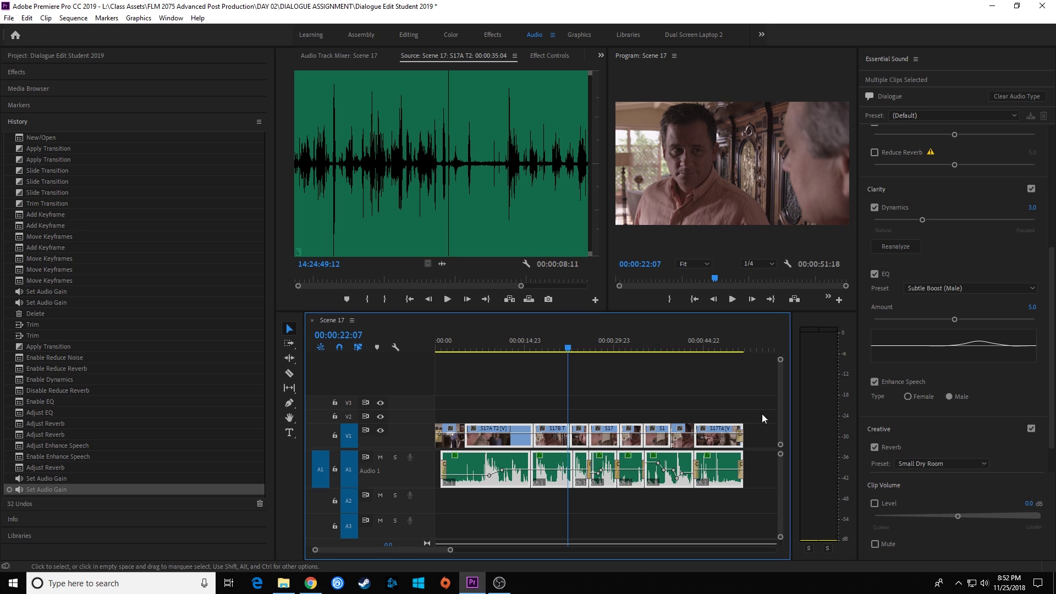
left_click(566, 397)
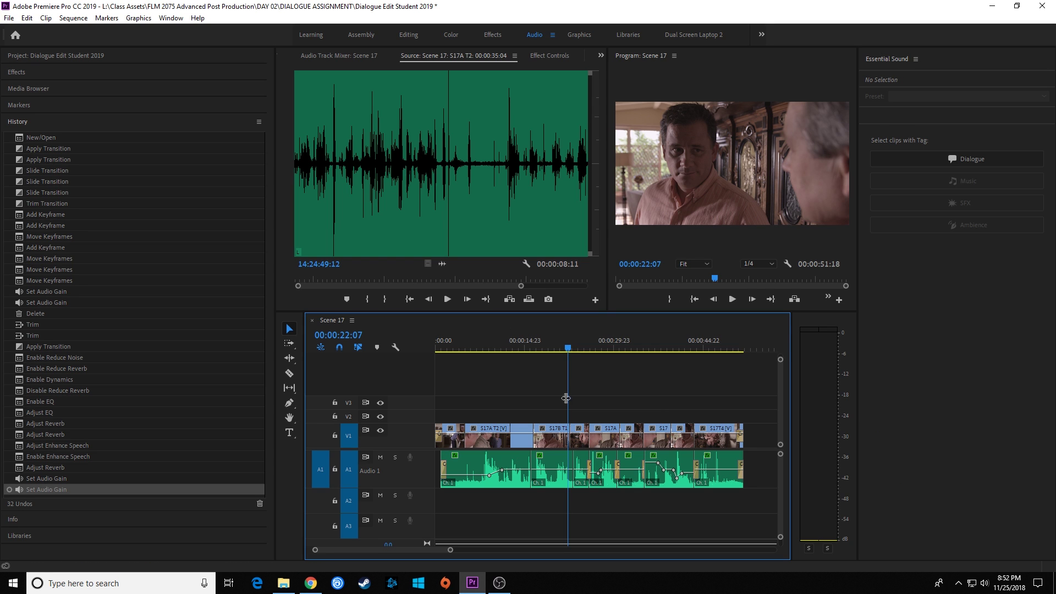